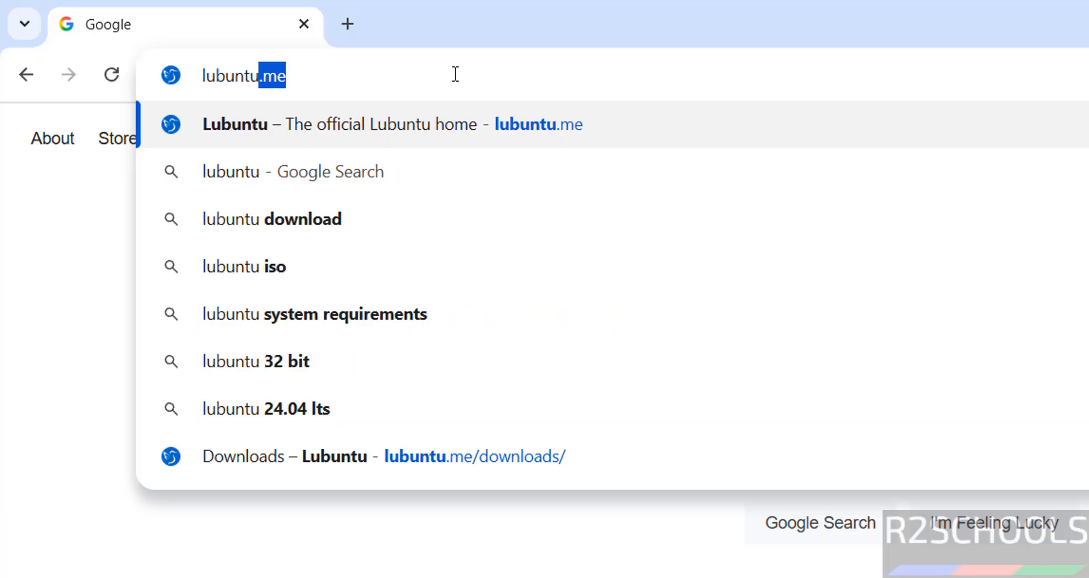
# - Download the Lubuntu 24.04.3 LTS 64-bit (AMD64) desktop ISO from lubuntu.me
pyautogui.press('Return')
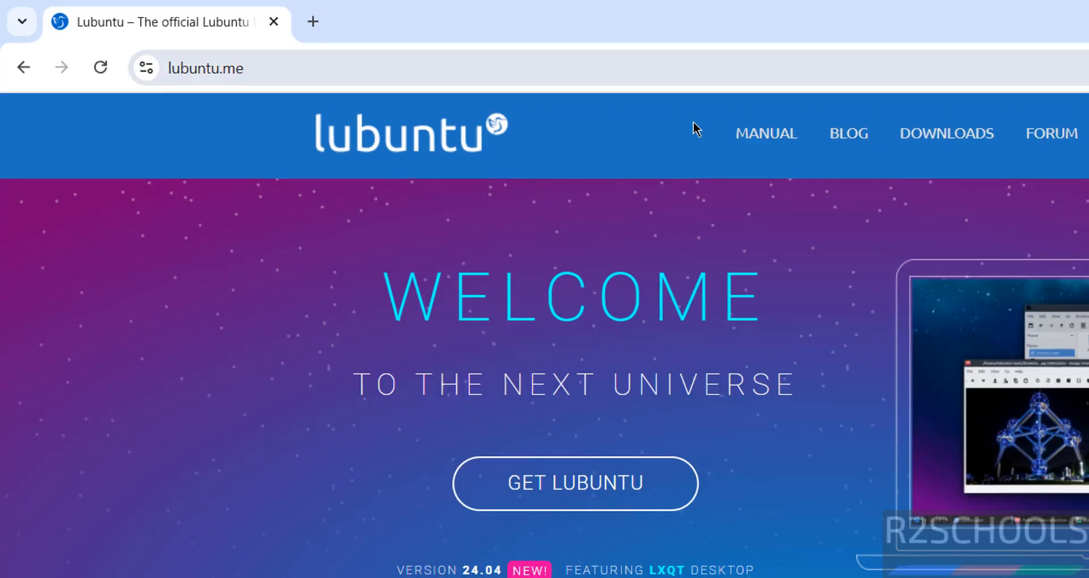
pyautogui.click(969, 142)
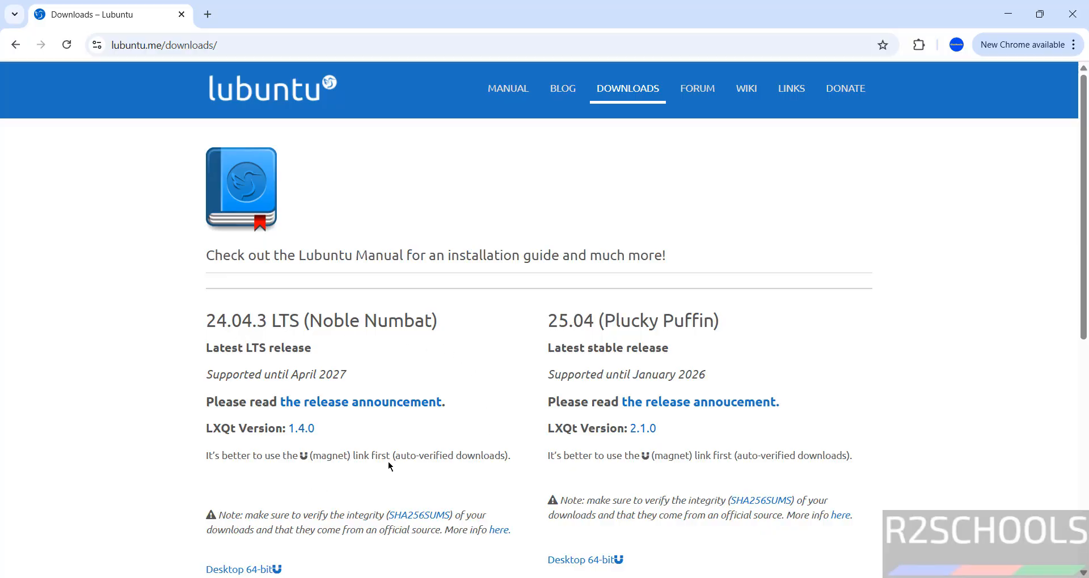
pyautogui.moveTo(1084, 168); pyautogui.dragTo(1052, 274)
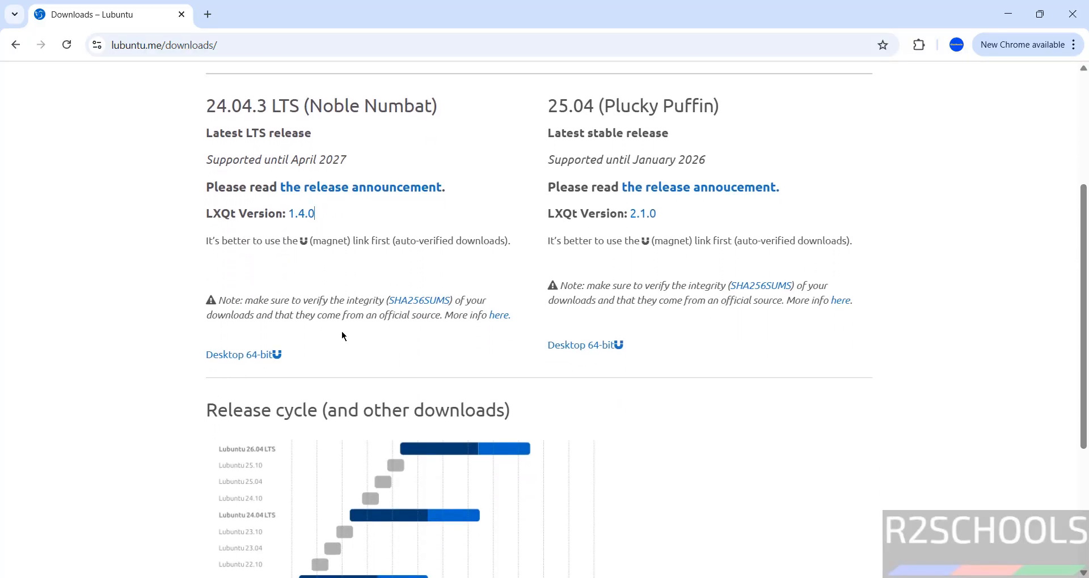
pyautogui.click(230, 357)
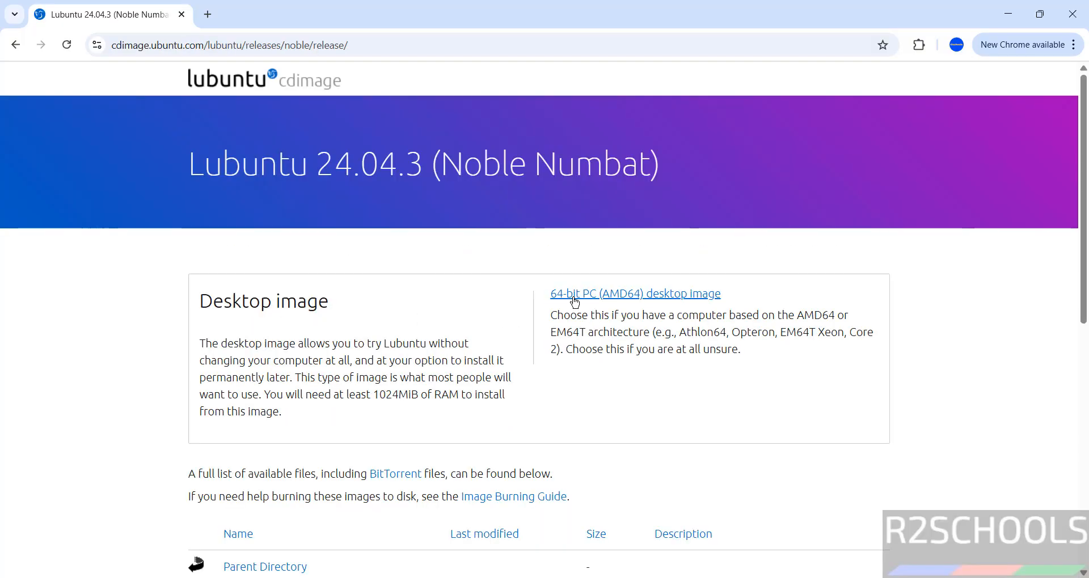
pyautogui.click(662, 304)
# - Cancel the duplicate Lubuntu ISO download and remove it from Chrome's download history
pyautogui.hotkey('ctrl', 'j')
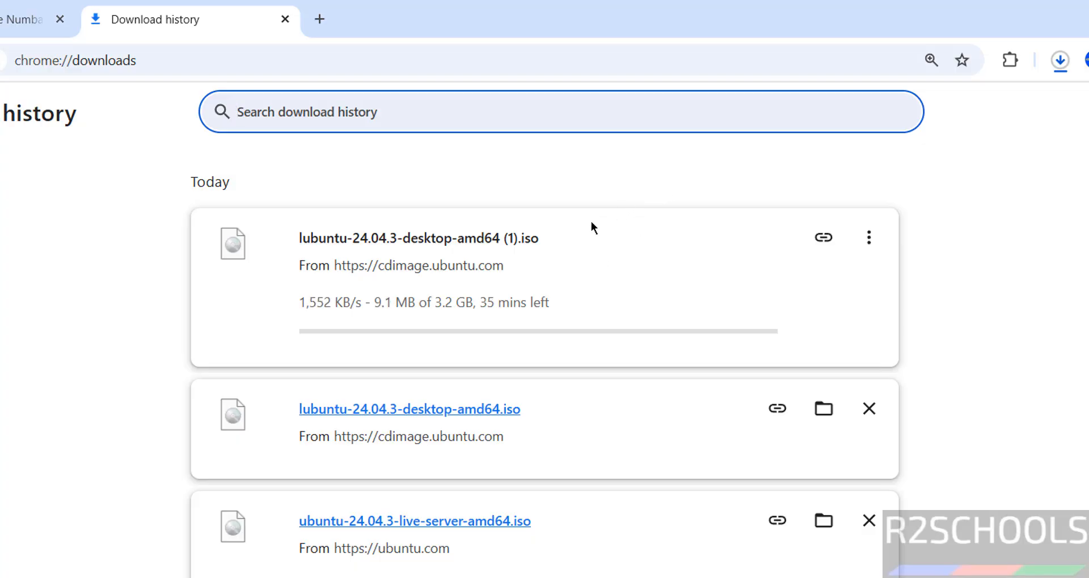
pyautogui.click(868, 237)
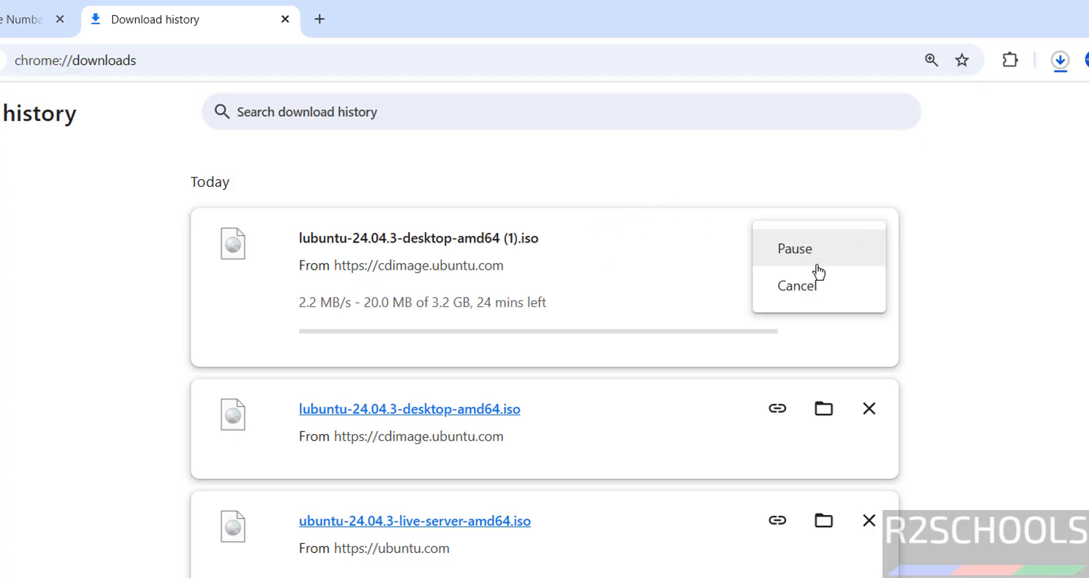
pyautogui.click(785, 287)
pyautogui.click(868, 238)
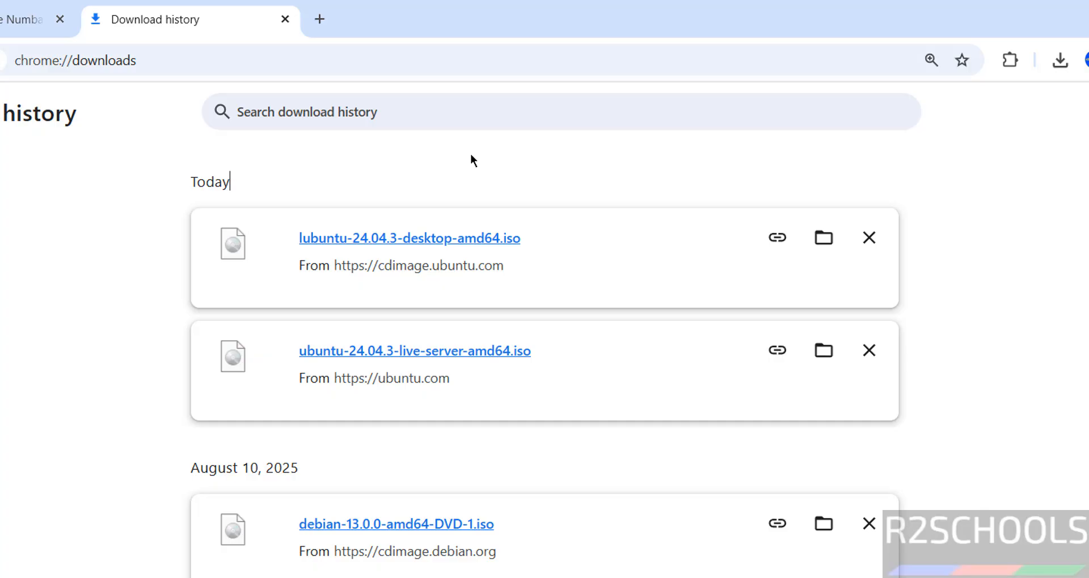
pyautogui.press('super')
# - Launch VMware Workstation Pro from Windows search and start the New Virtual Machine wizard
pyautogui.write('vmware')
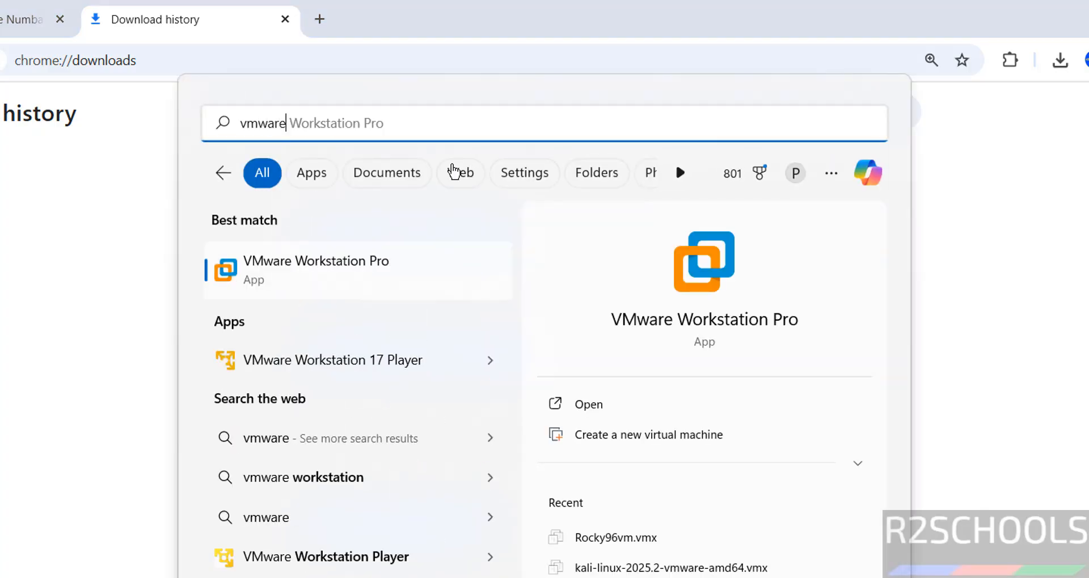
pyautogui.click(346, 254)
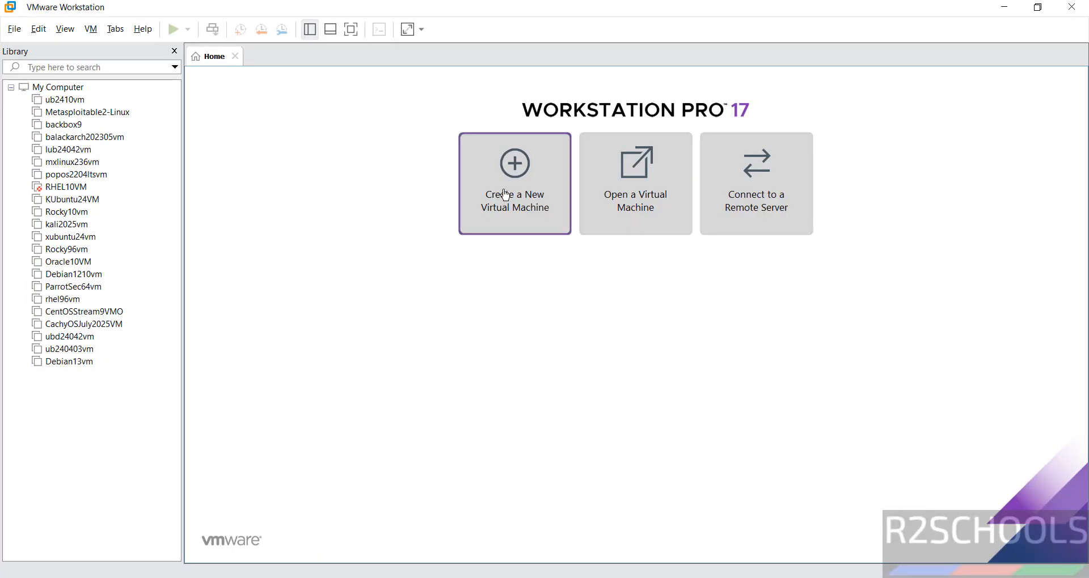
pyautogui.click(14, 29)
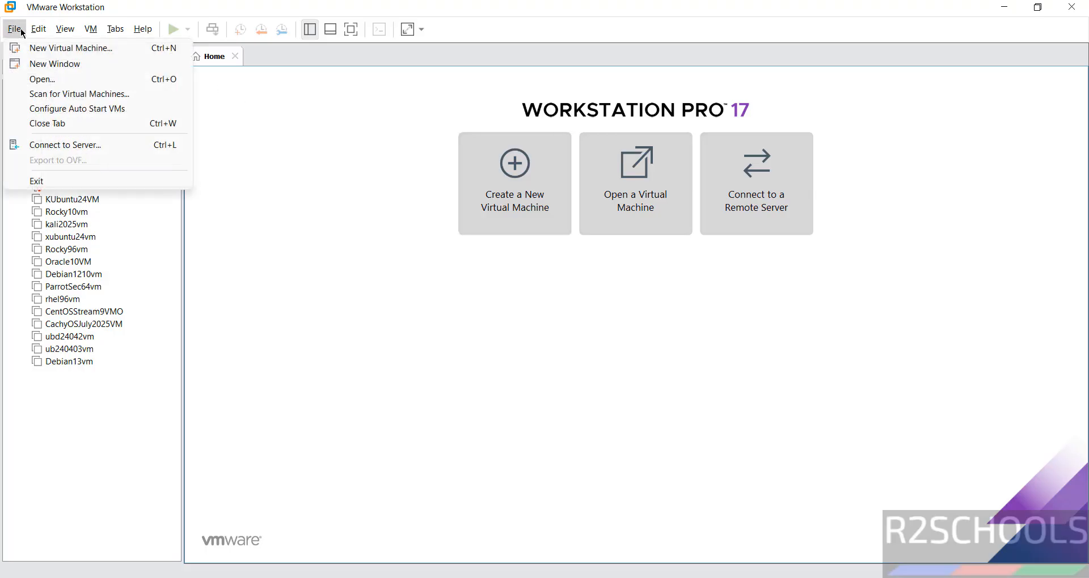
pyautogui.click(27, 46)
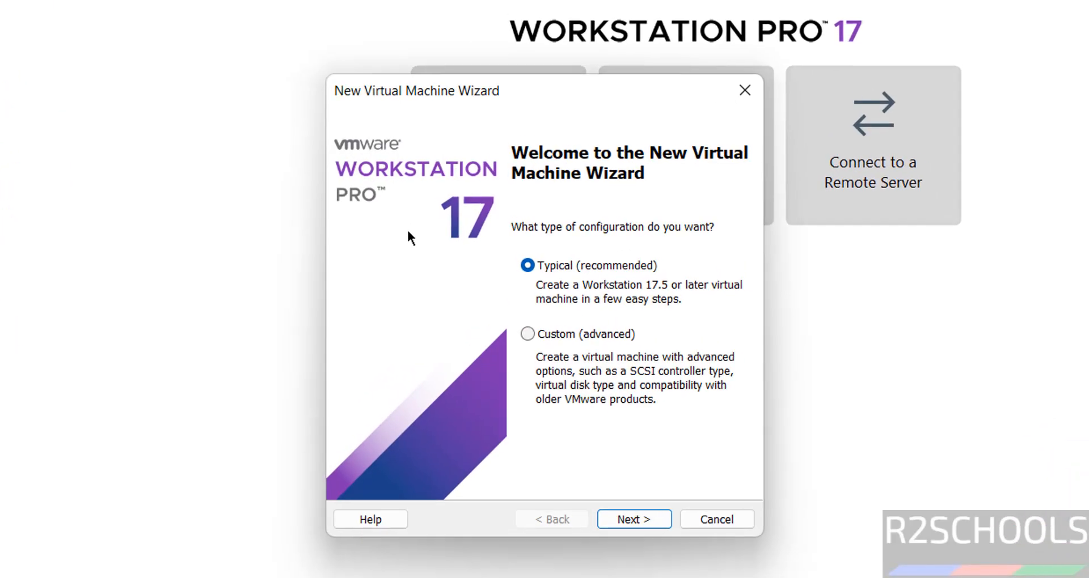
# - Use lubuntu-24.04.3-desktop-amd64.iso from Downloads as the installer disc image
pyautogui.click(634, 520)
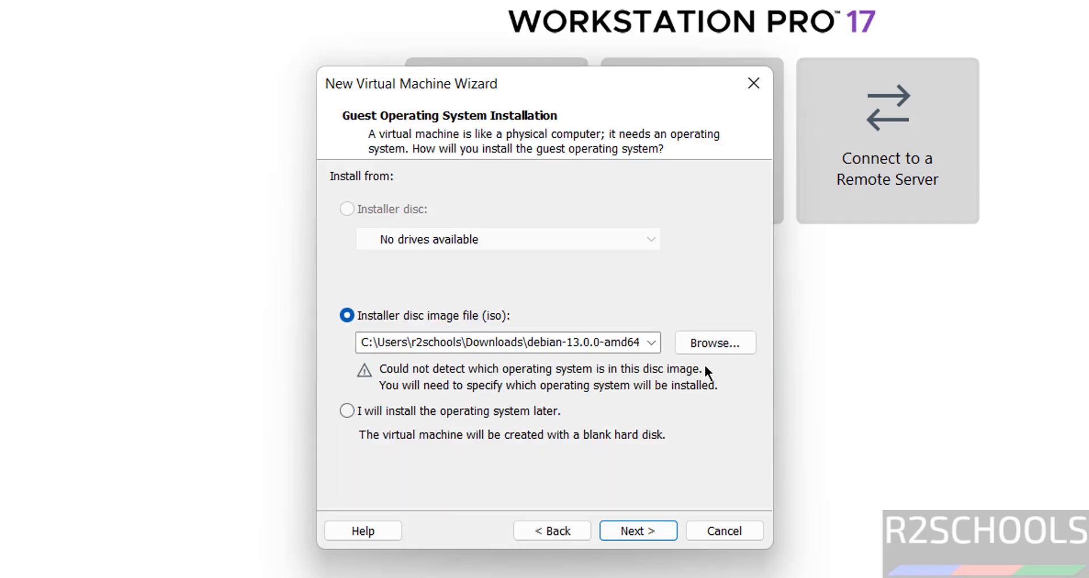
pyautogui.click(710, 344)
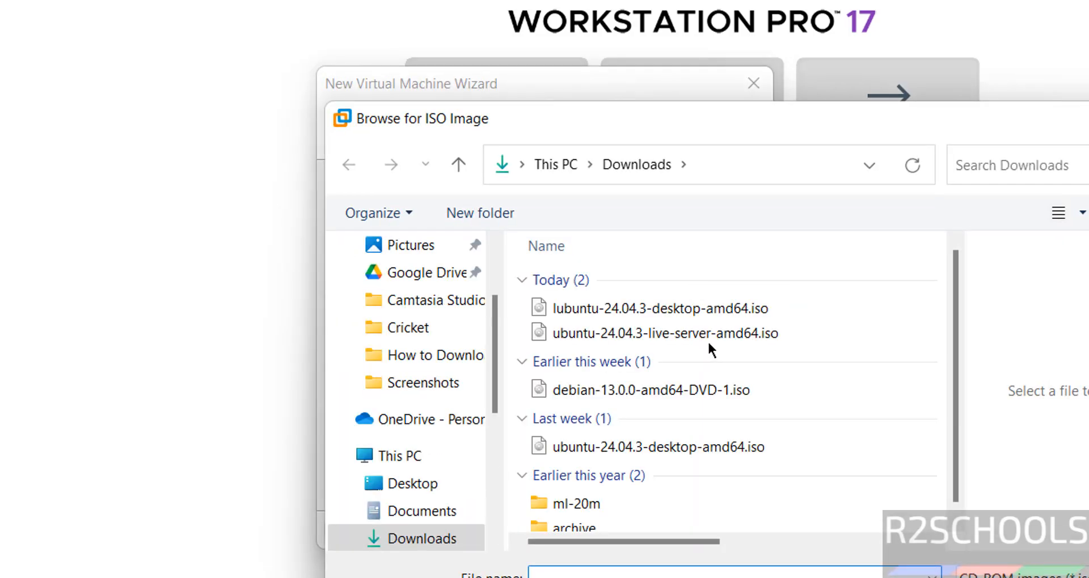
pyautogui.click(581, 309)
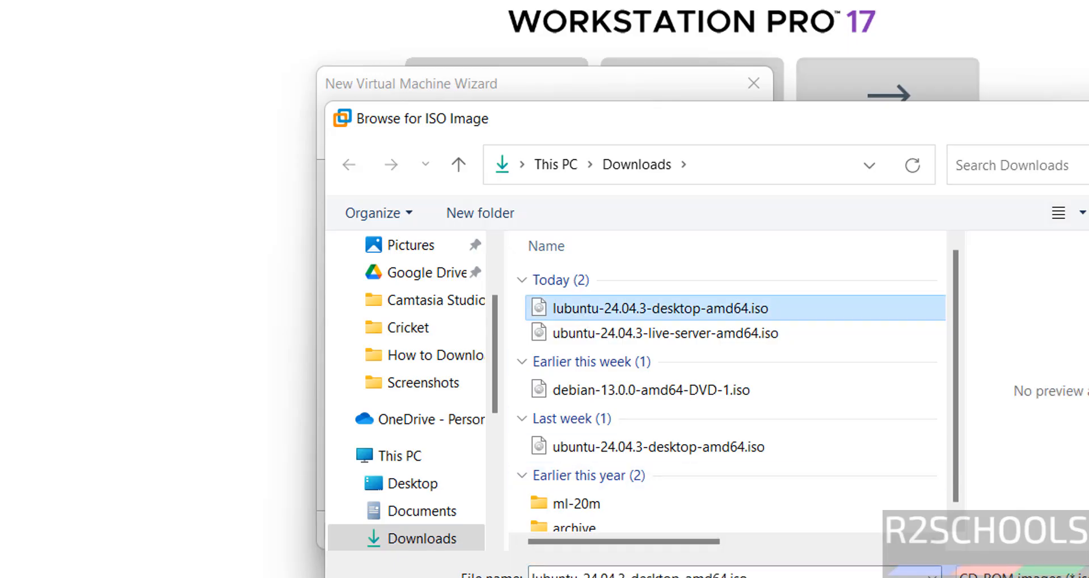
pyautogui.click(1004, 577)
pyautogui.click(622, 531)
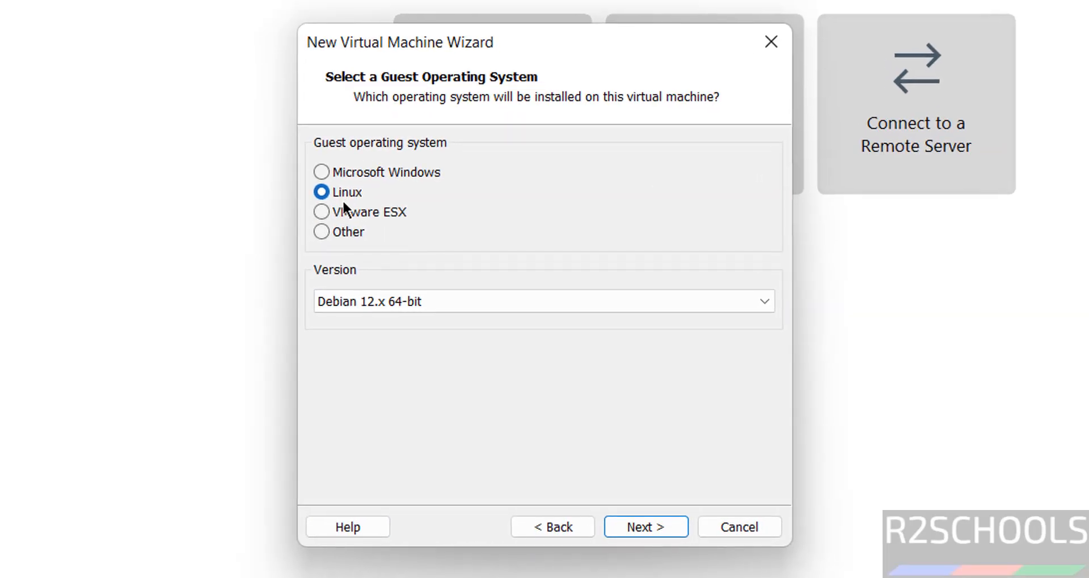
# - Set the guest operating system version to Linux Ubuntu 64-bit
pyautogui.click(422, 305)
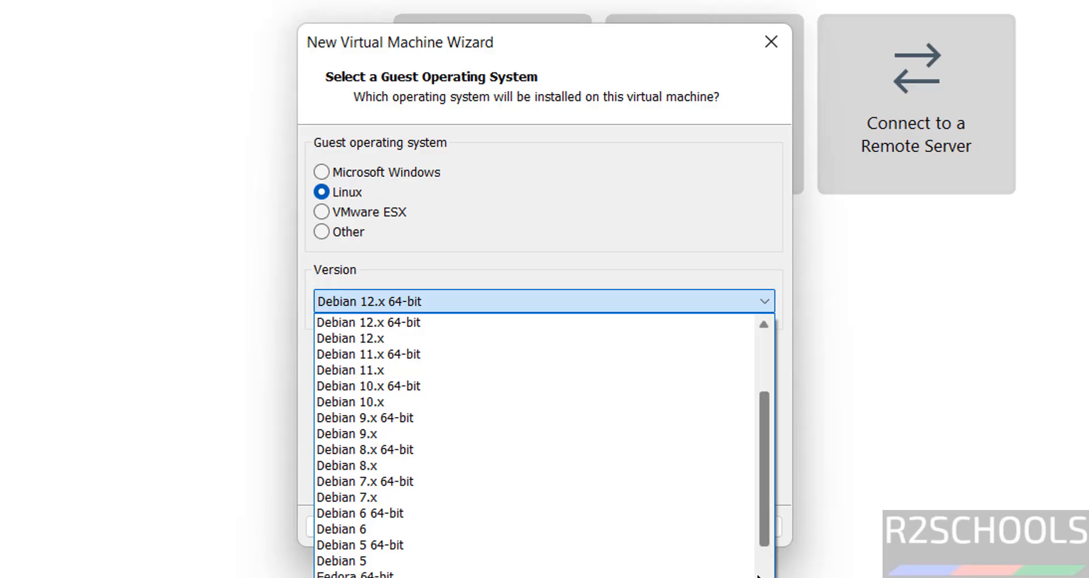
pyautogui.scroll(-10, 534, 448)
pyautogui.scroll(-5, 534, 448)
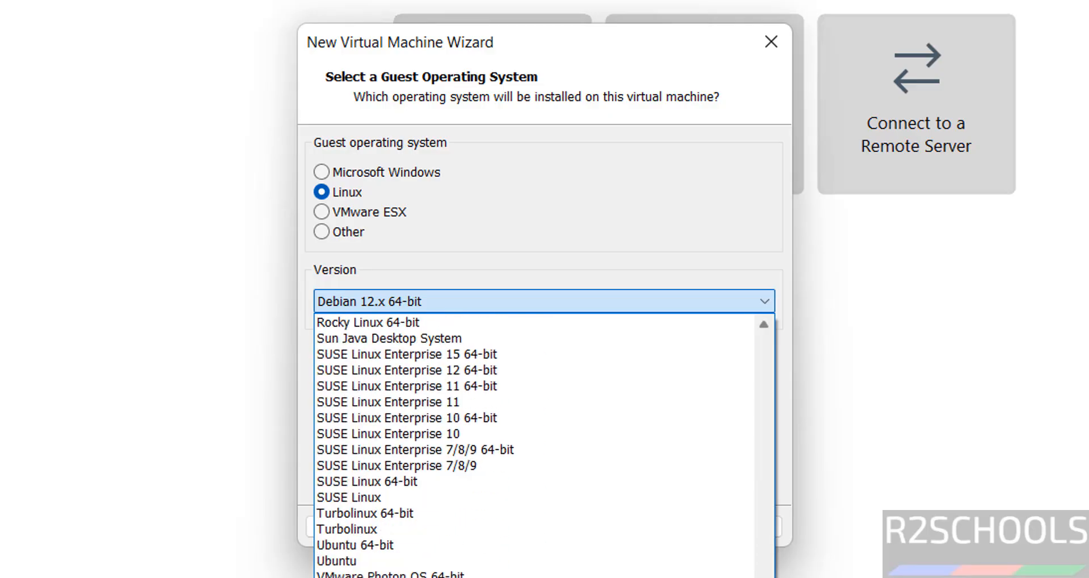
pyautogui.click(452, 546)
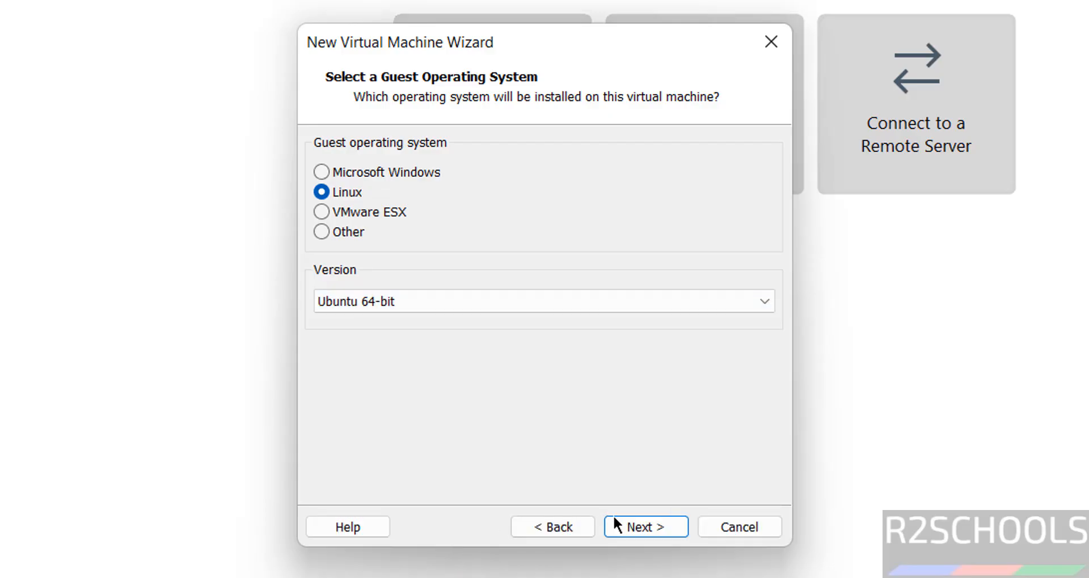
pyautogui.click(625, 526)
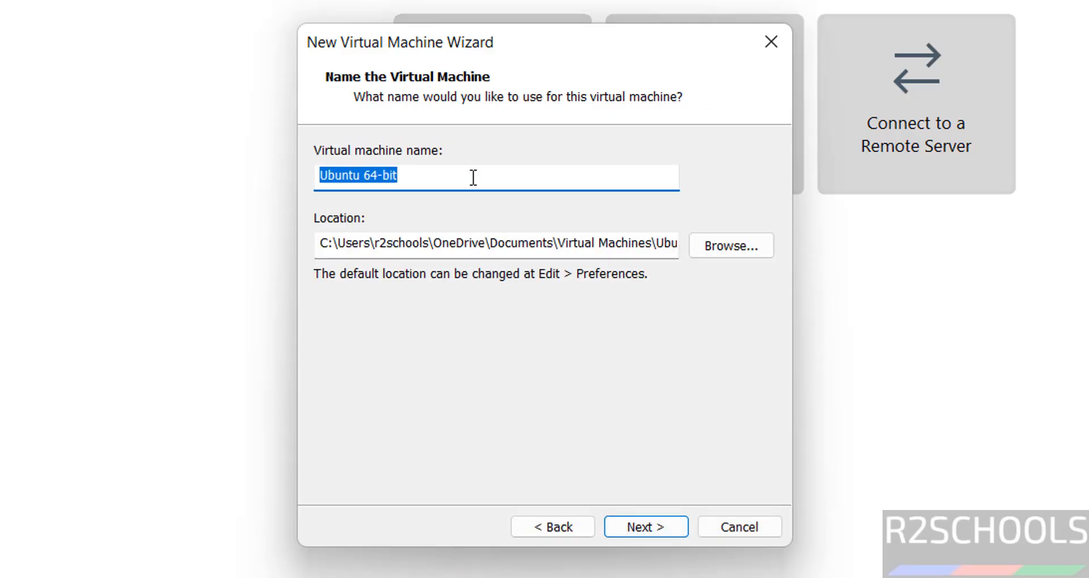
# - Enter lub240403vm as the virtual machine name
pyautogui.write('l')
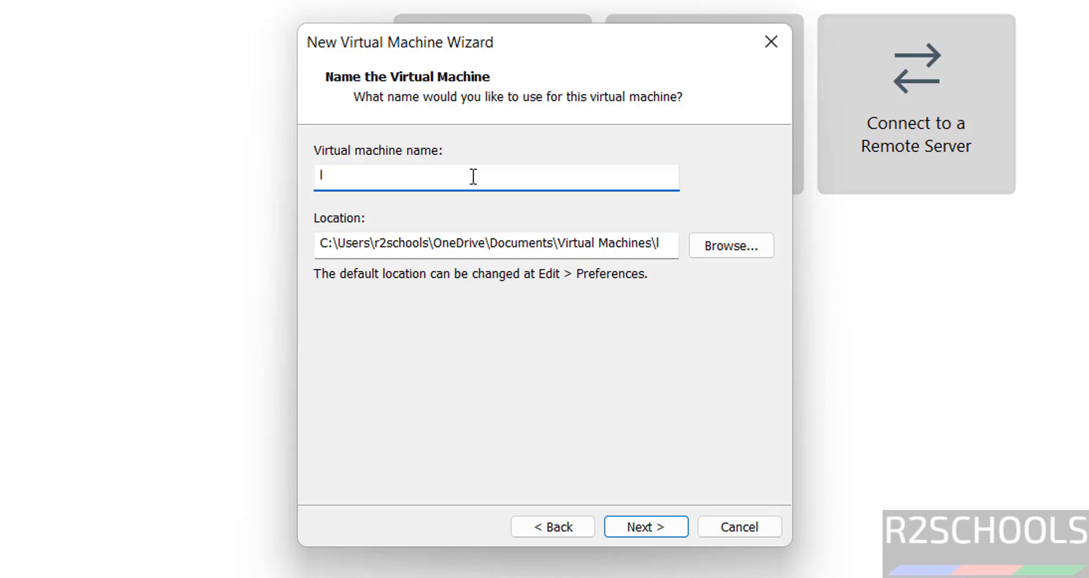
pyautogui.write('ub240403vm')
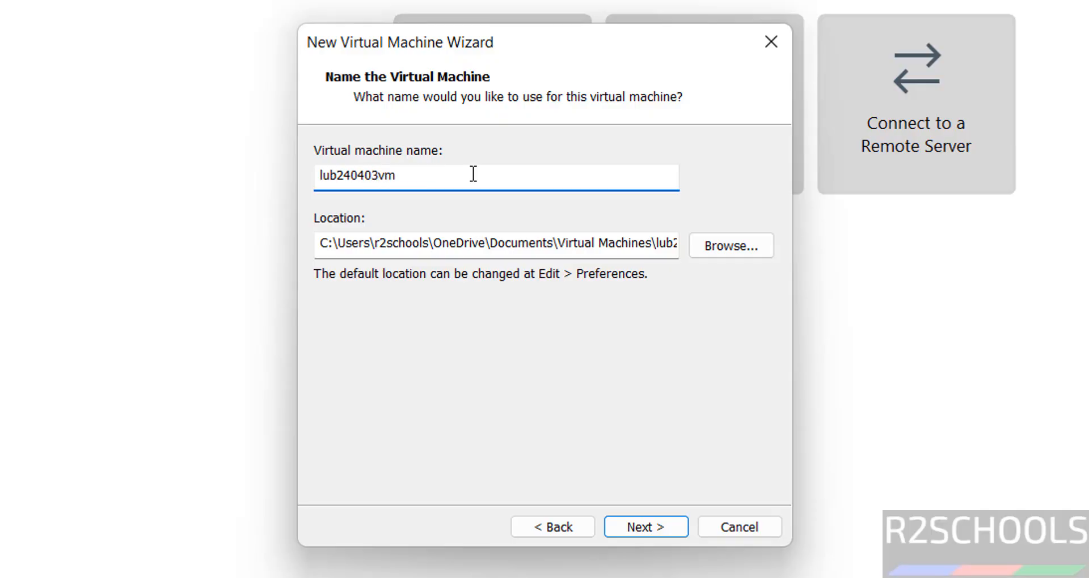
pyautogui.hotkey('ctrl', 'a')
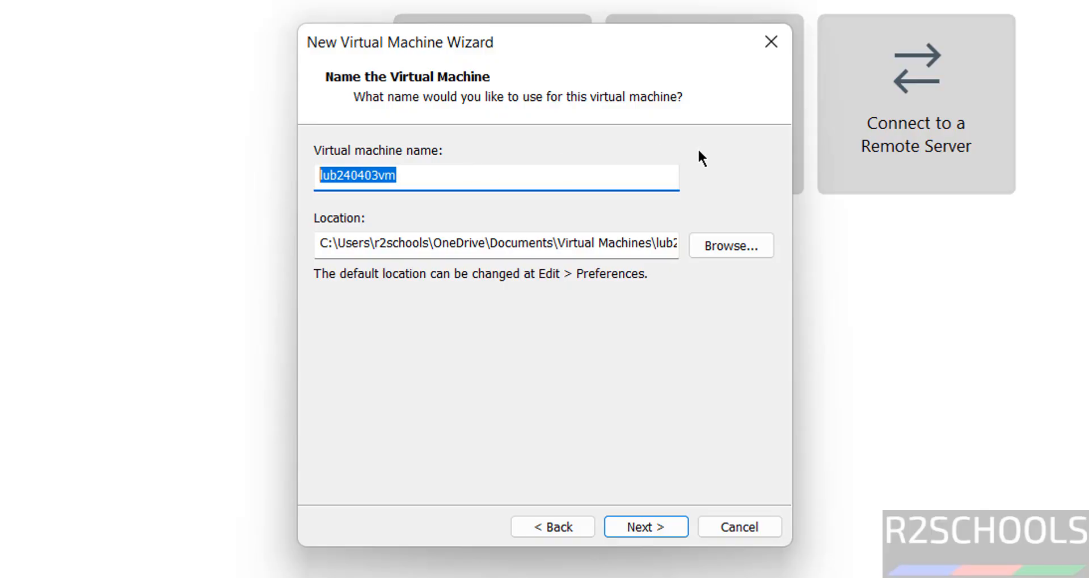
# - Browse to the VMS folder on One Touch (E:) for the VM location
pyautogui.click(701, 248)
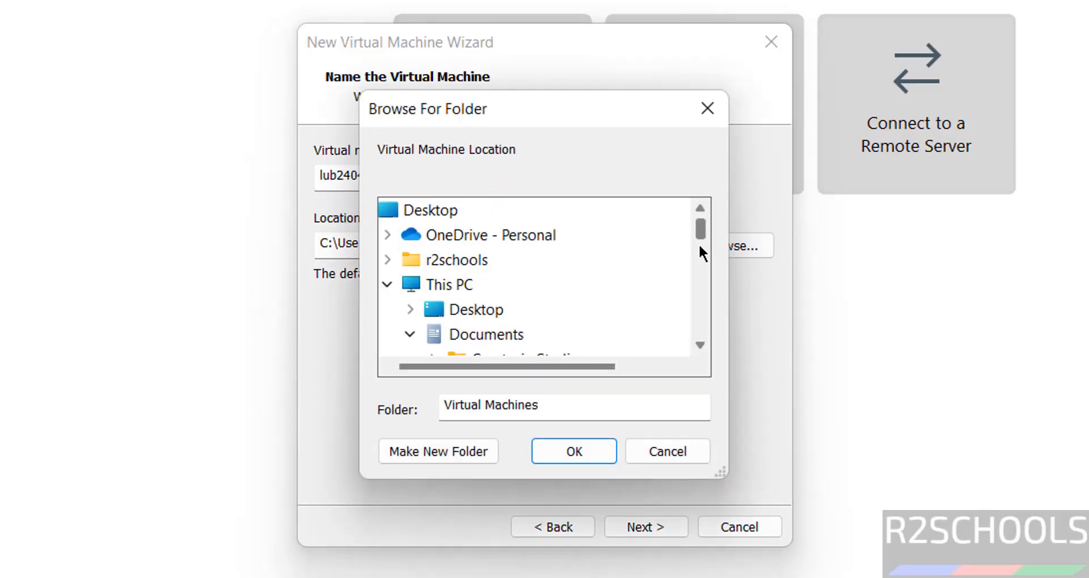
pyautogui.doubleClick(436, 336)
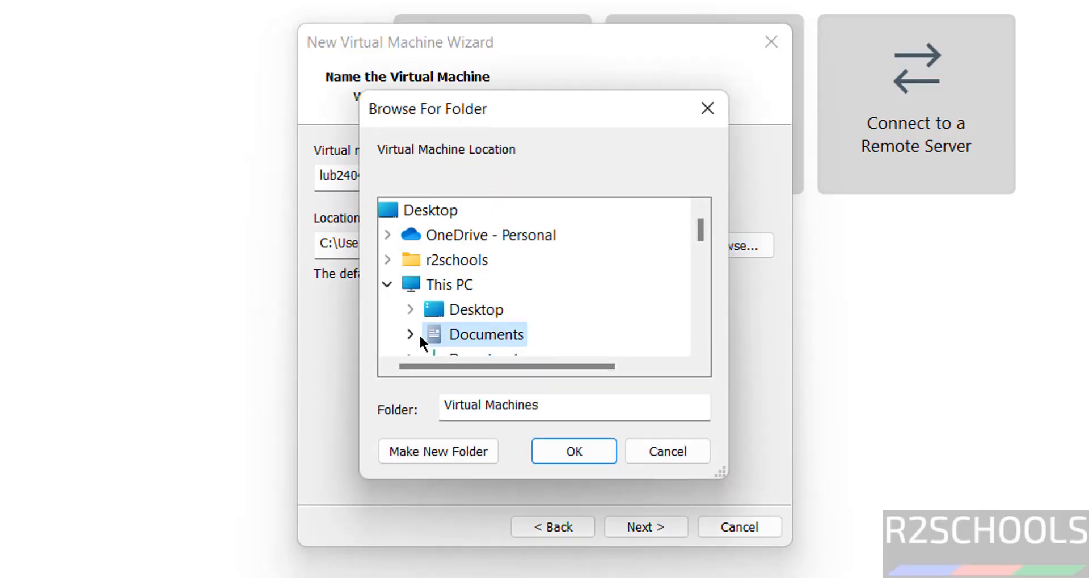
pyautogui.click(699, 309)
pyautogui.click(700, 315)
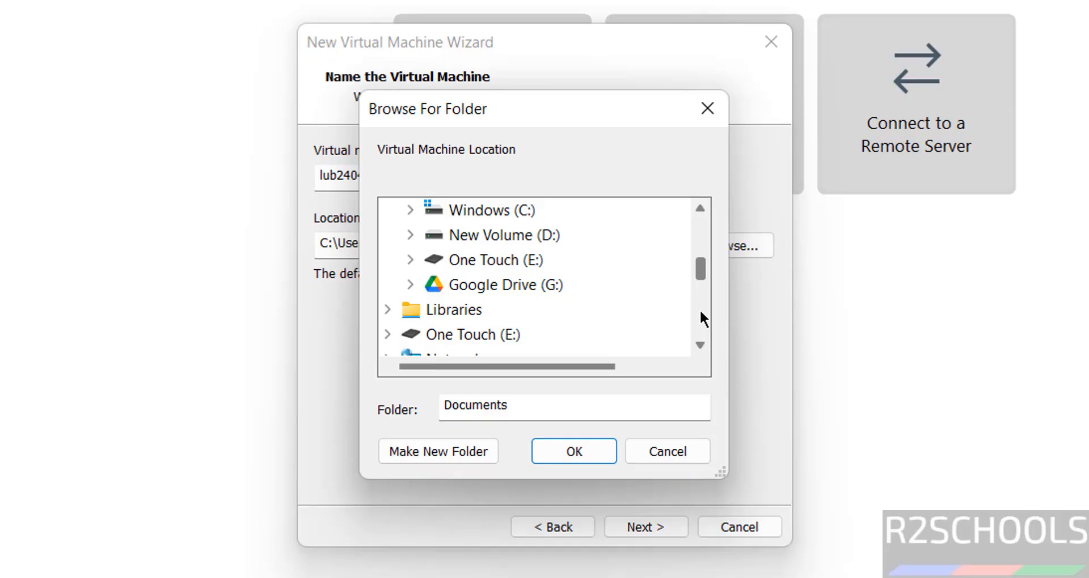
pyautogui.doubleClick(496, 266)
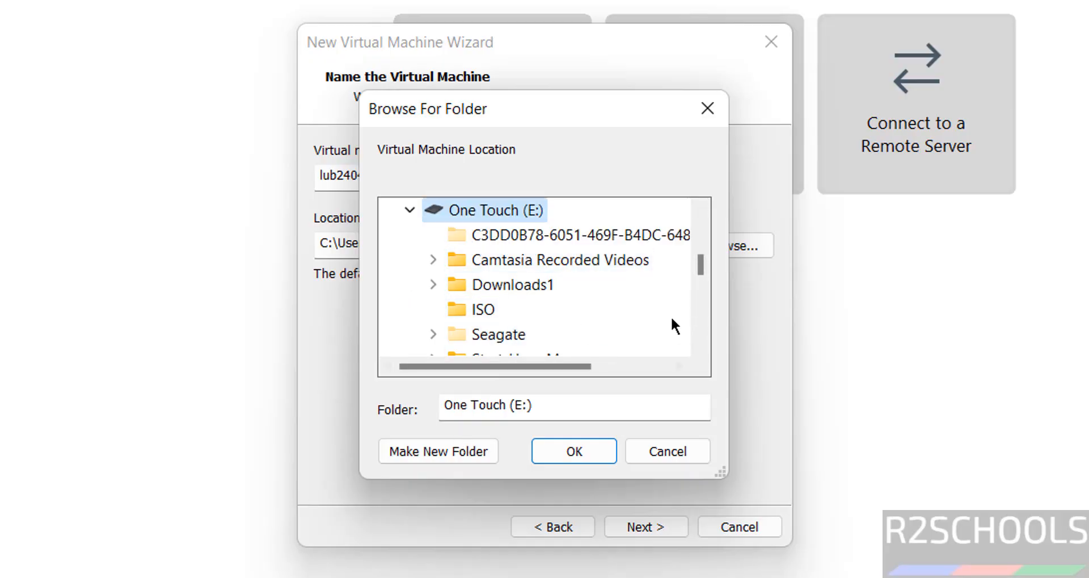
pyautogui.click(695, 310)
pyautogui.doubleClick(483, 286)
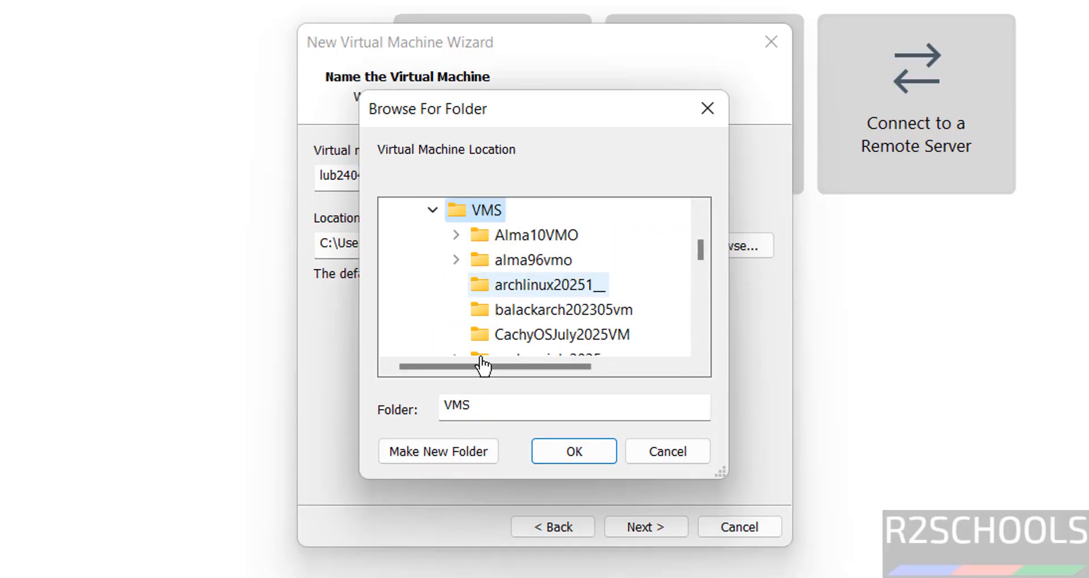
# - Create a lub240403vm folder in VMS and confirm it as the VM location
pyautogui.click(435, 452)
pyautogui.write('lub240403vm')
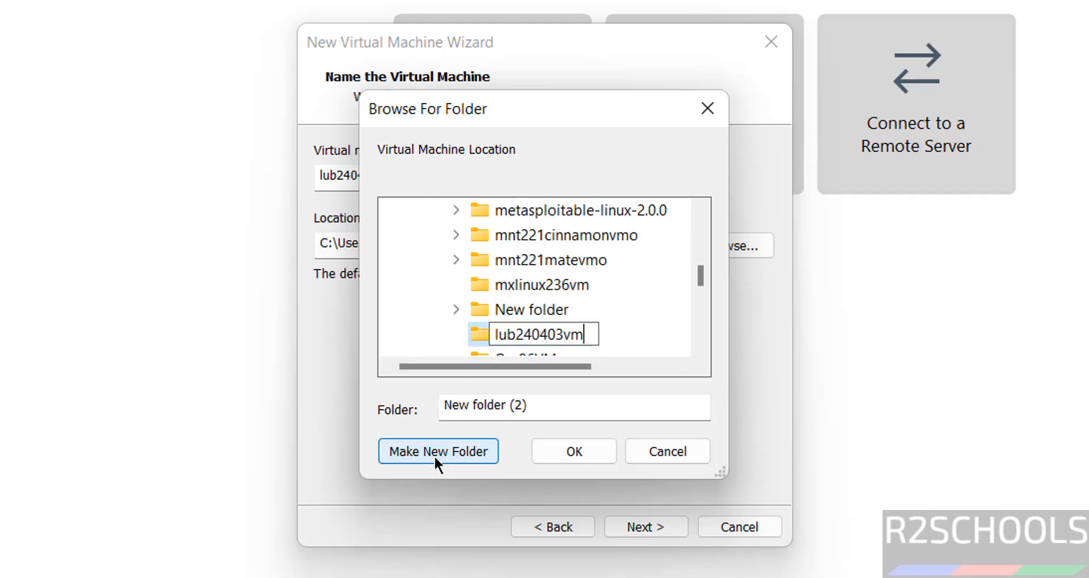
pyautogui.press('Return')
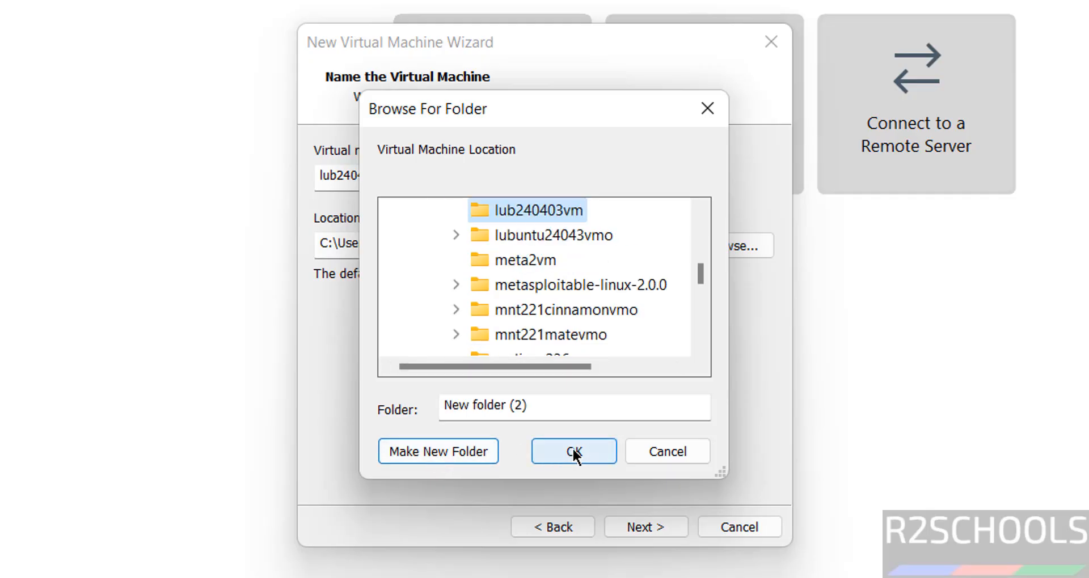
pyautogui.click(573, 449)
pyautogui.click(635, 525)
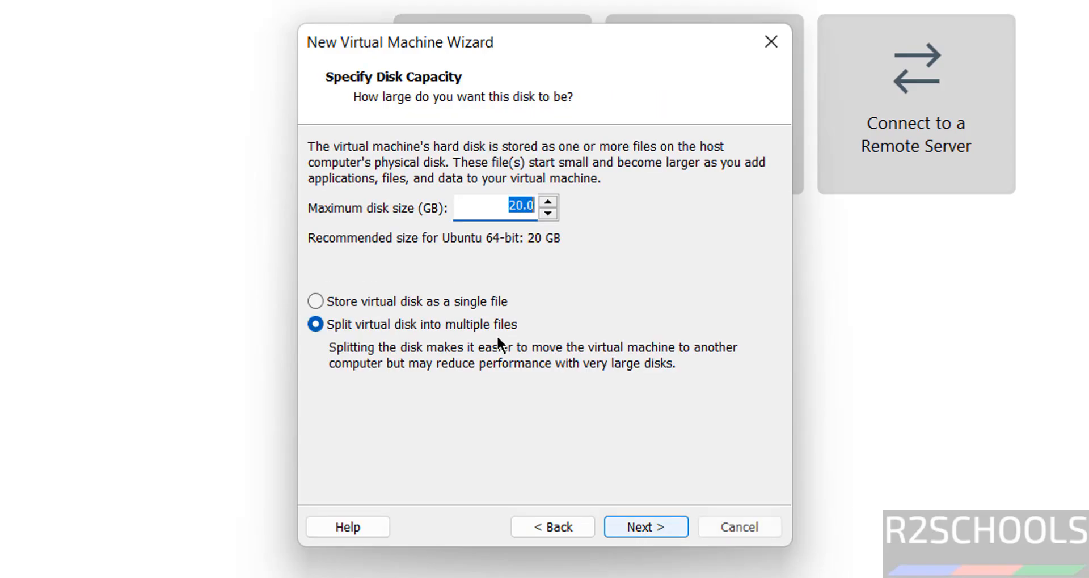
# - Set the maximum disk size to 50 GB, stored as a single file
pyautogui.click(322, 296)
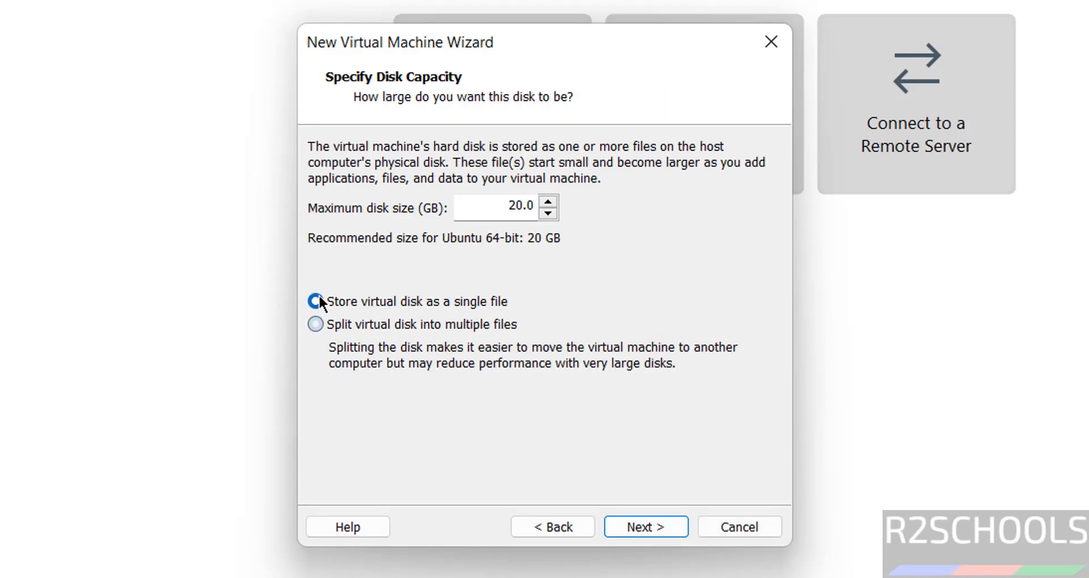
pyautogui.doubleClick(491, 196)
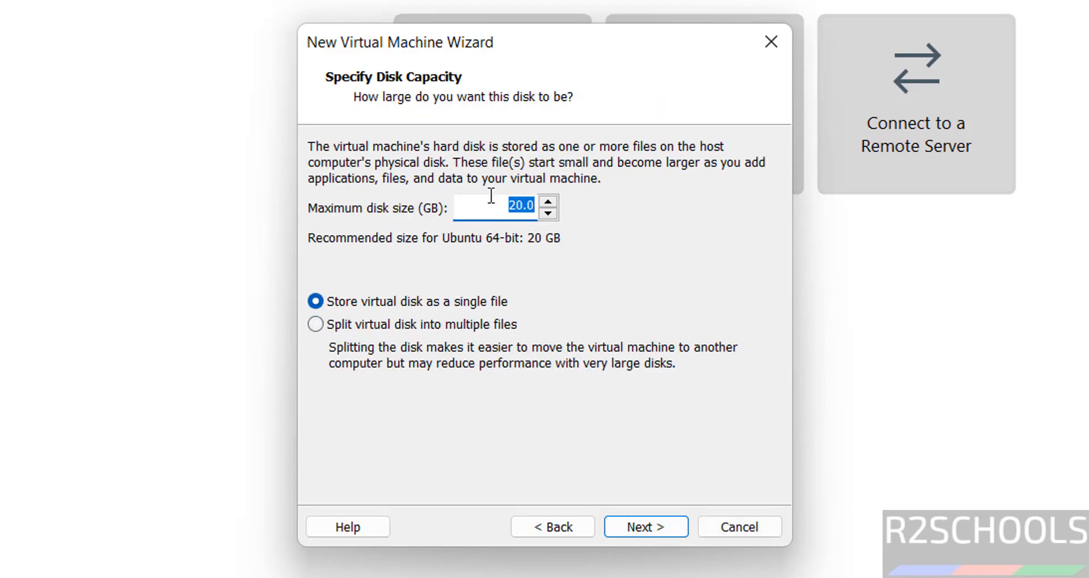
pyautogui.write('50')
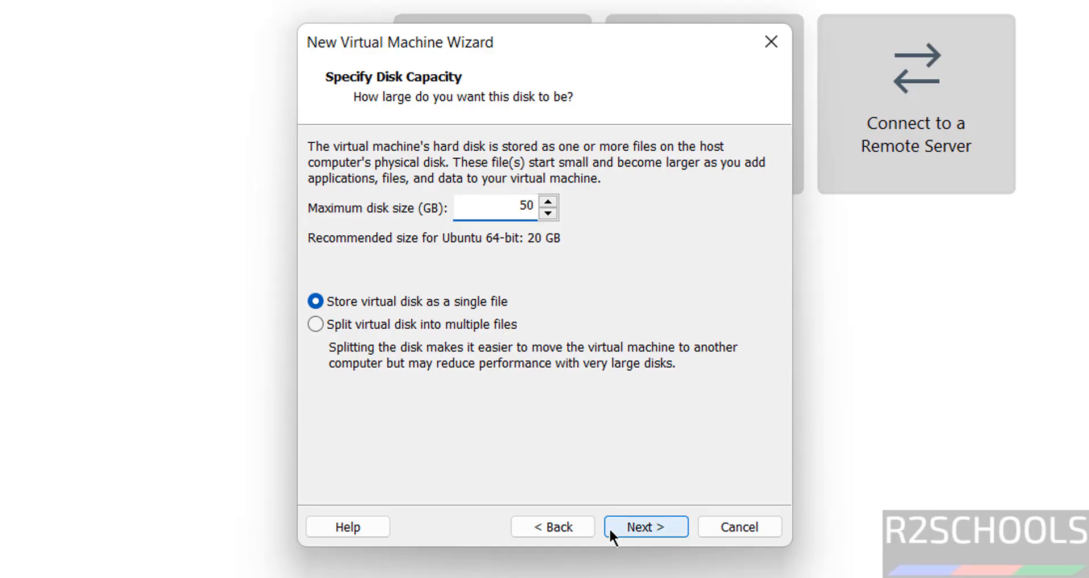
pyautogui.click(611, 529)
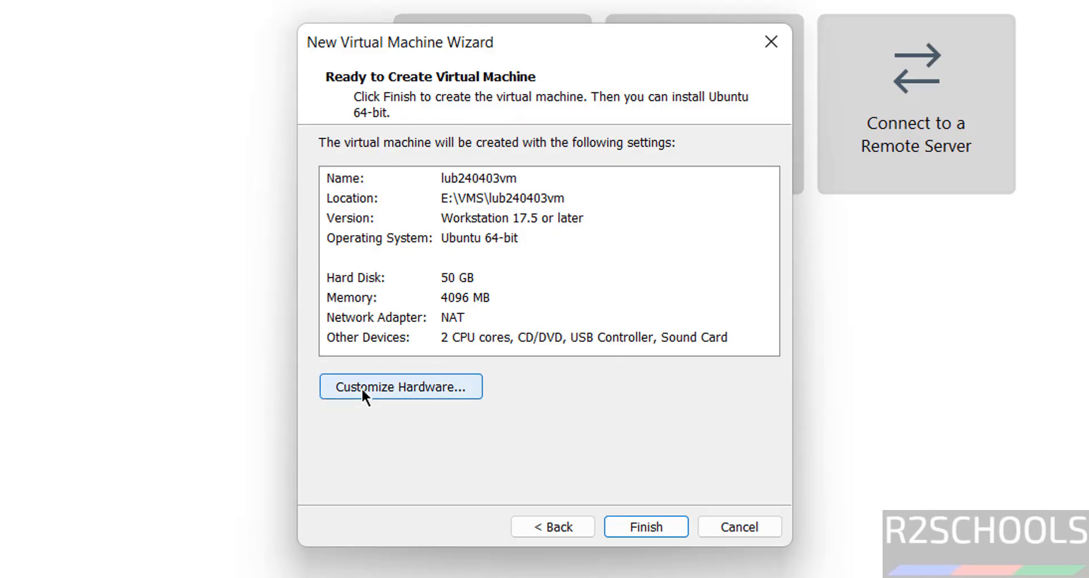
# - Finish creating lub240403vm, then open and close its library context menu
pyautogui.click(640, 530)
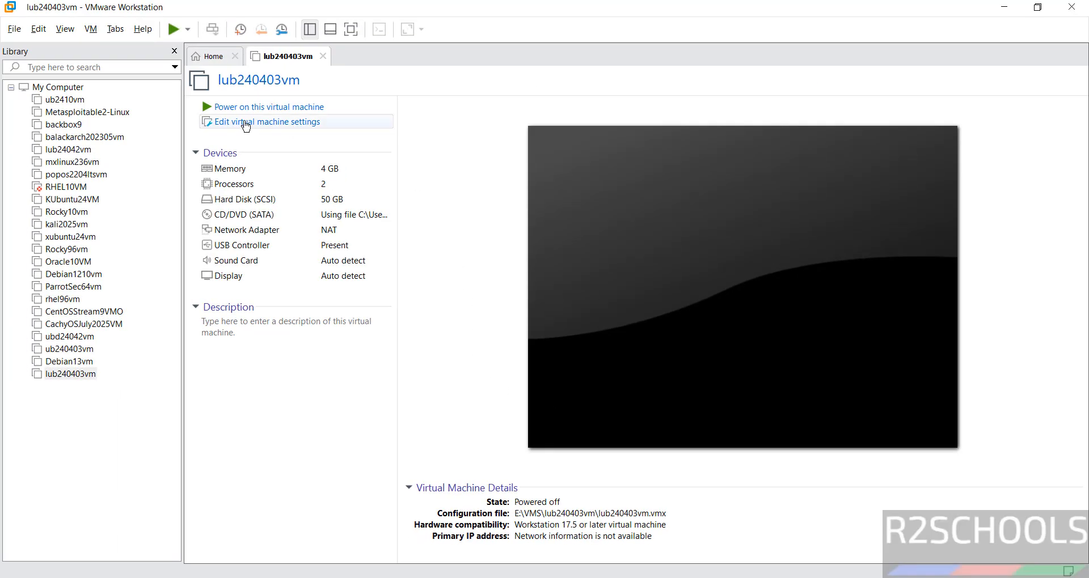
pyautogui.rightClick(56, 376)
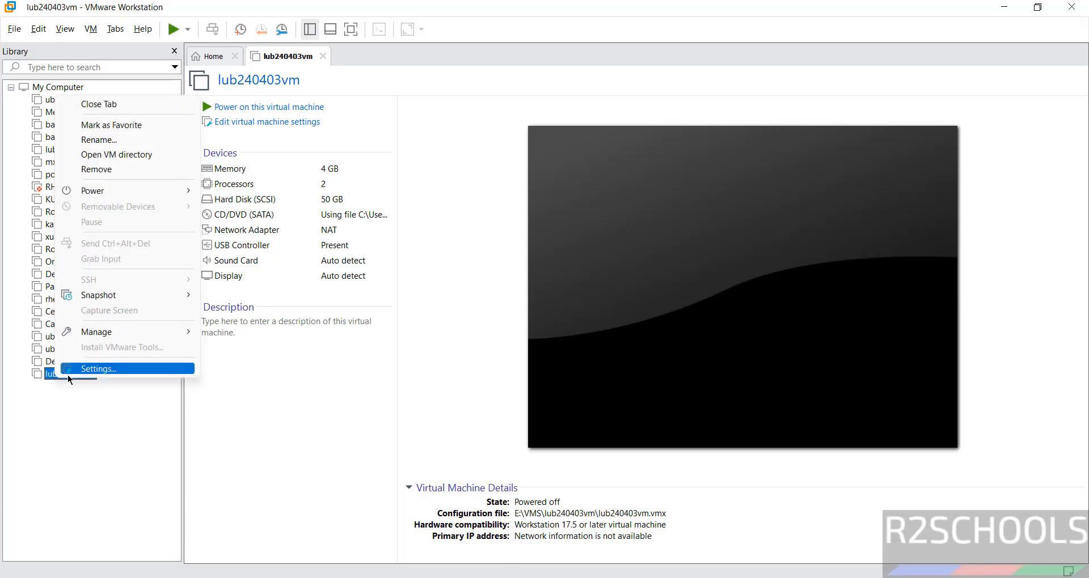
pyautogui.click(411, 318)
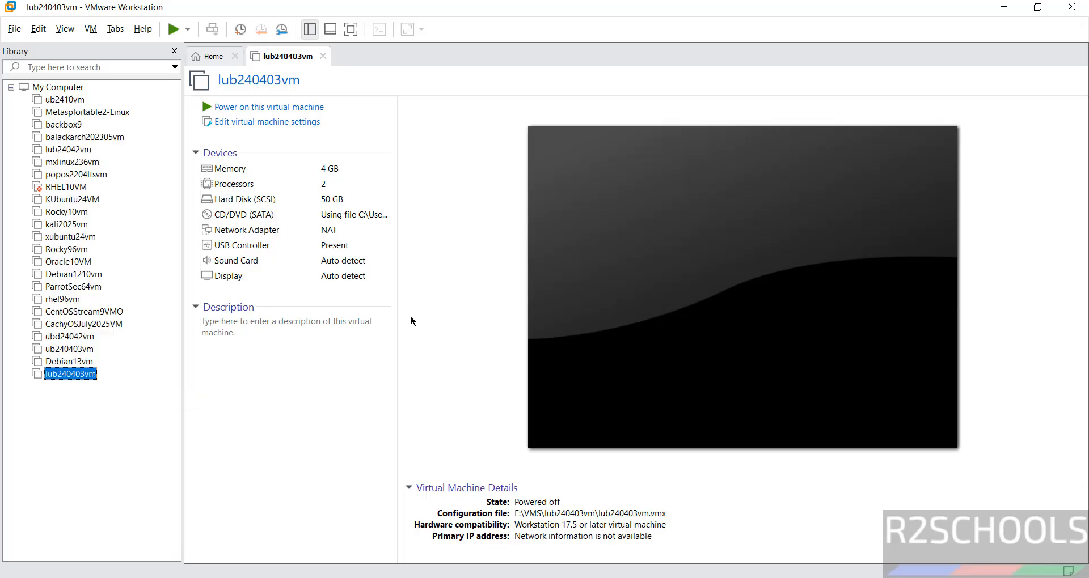
# - Power on lub240403vm so it boots to the Lubuntu GRUB menu
pyautogui.click(92, 29)
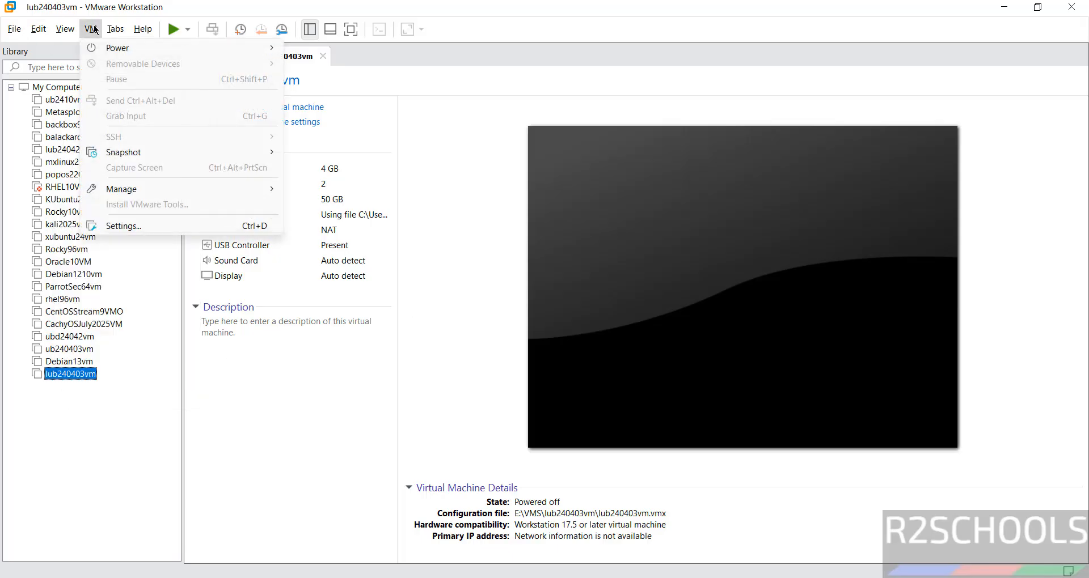
pyautogui.click(423, 323)
pyautogui.click(243, 346)
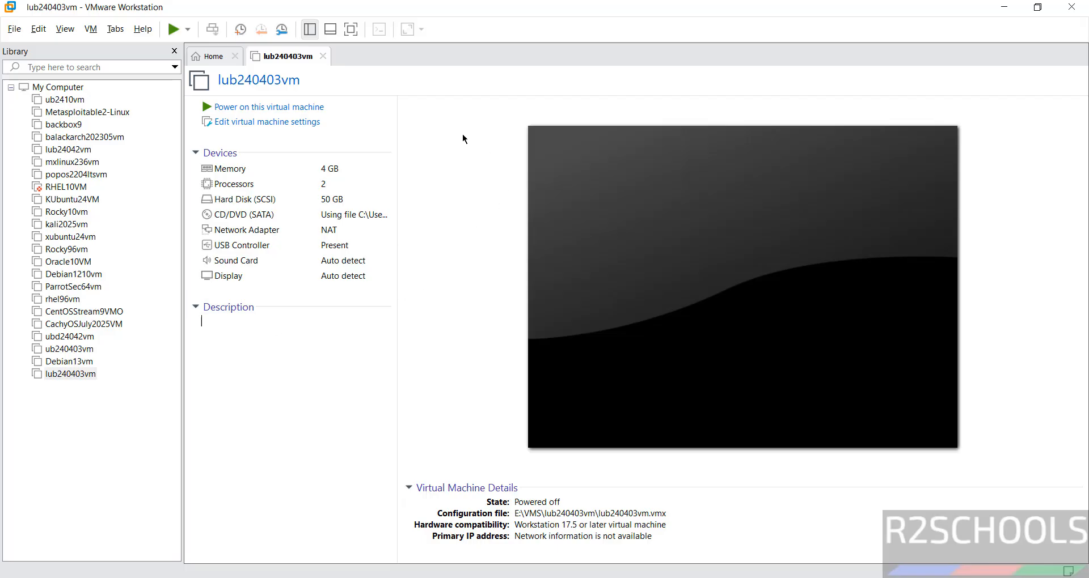
pyautogui.click(273, 109)
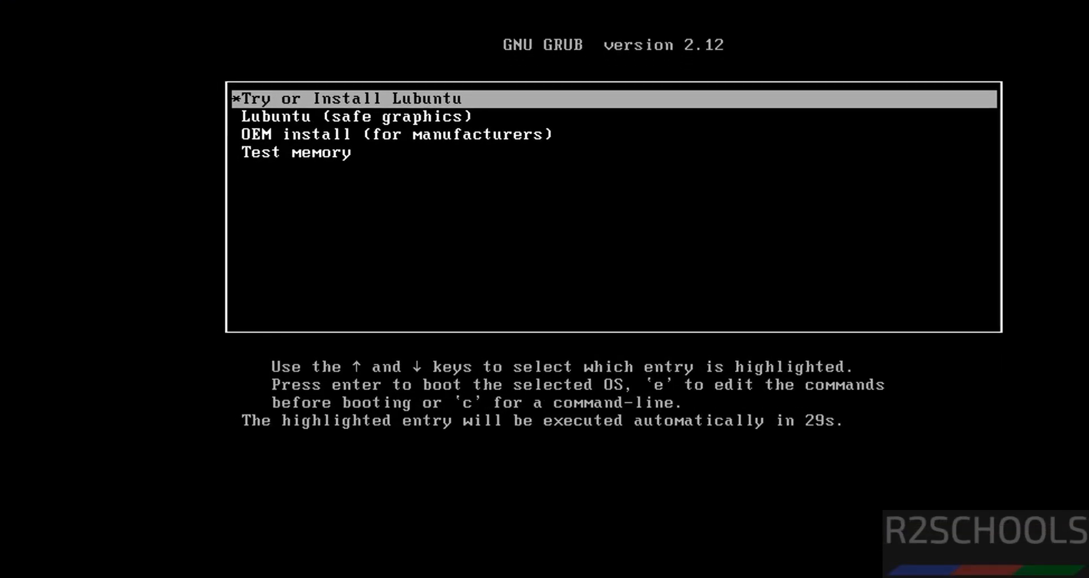
# - Stop the GRUB countdown and boot the VM from the 'Try or Install Lubuntu' entry
pyautogui.click(562, 261)
pyautogui.press('Down')
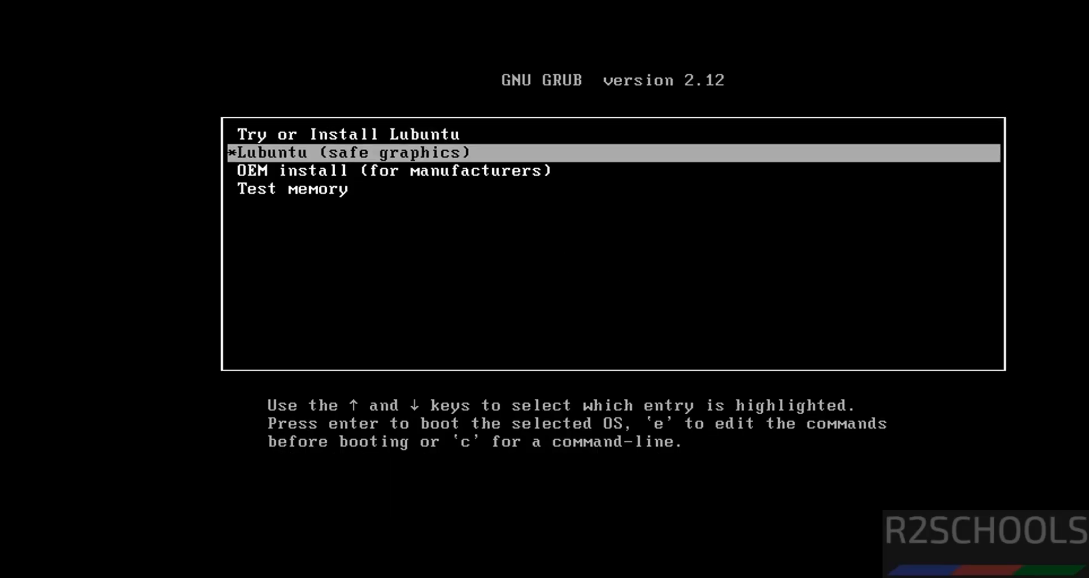
pyautogui.press('Up')
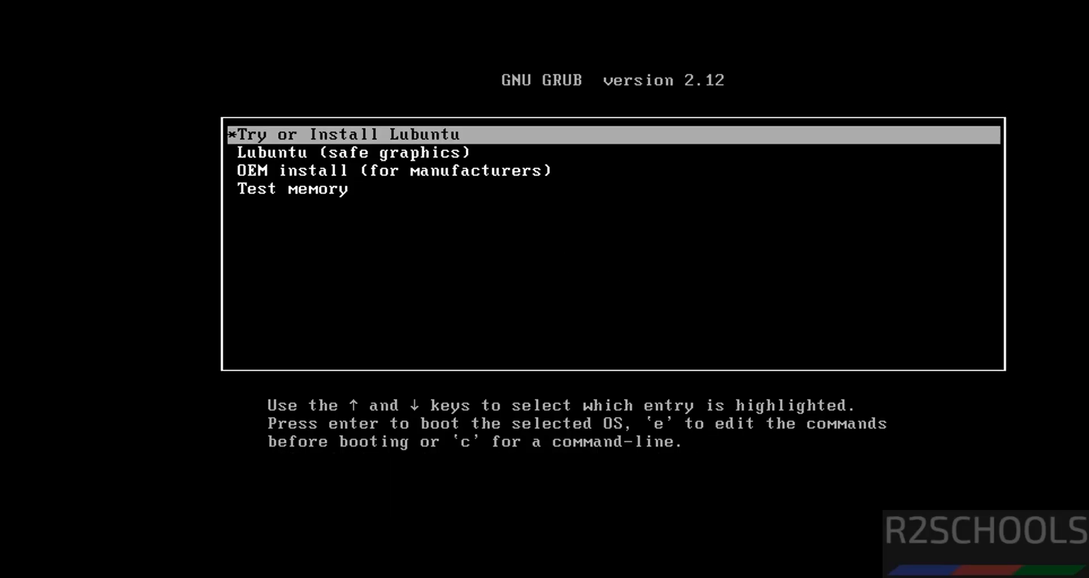
pyautogui.press('Return')
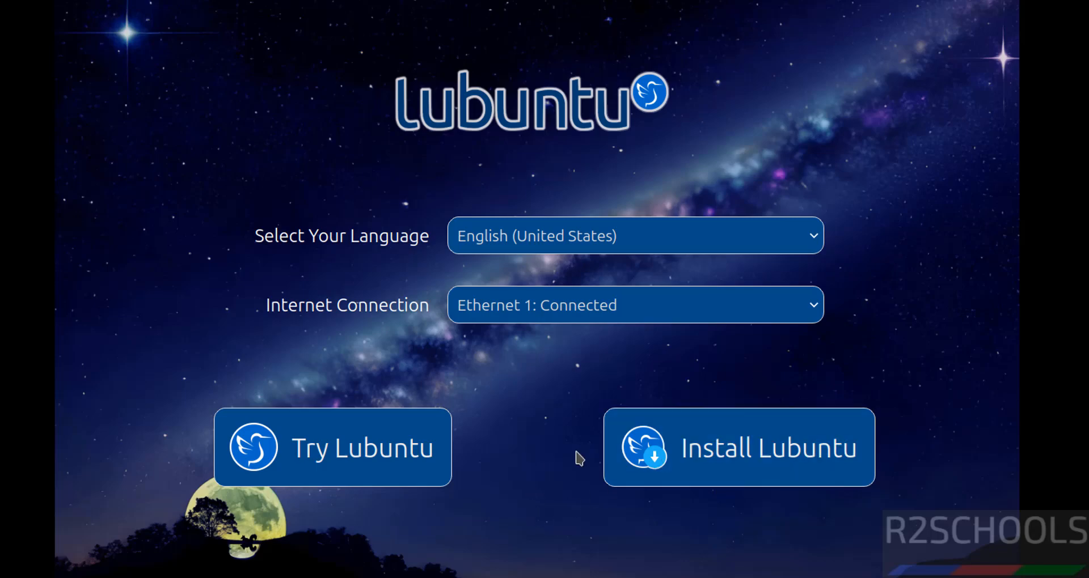
# - Leave the language as English (United States) and choose Install Lubuntu
pyautogui.click(519, 246)
pyautogui.click(216, 347)
pyautogui.click(693, 461)
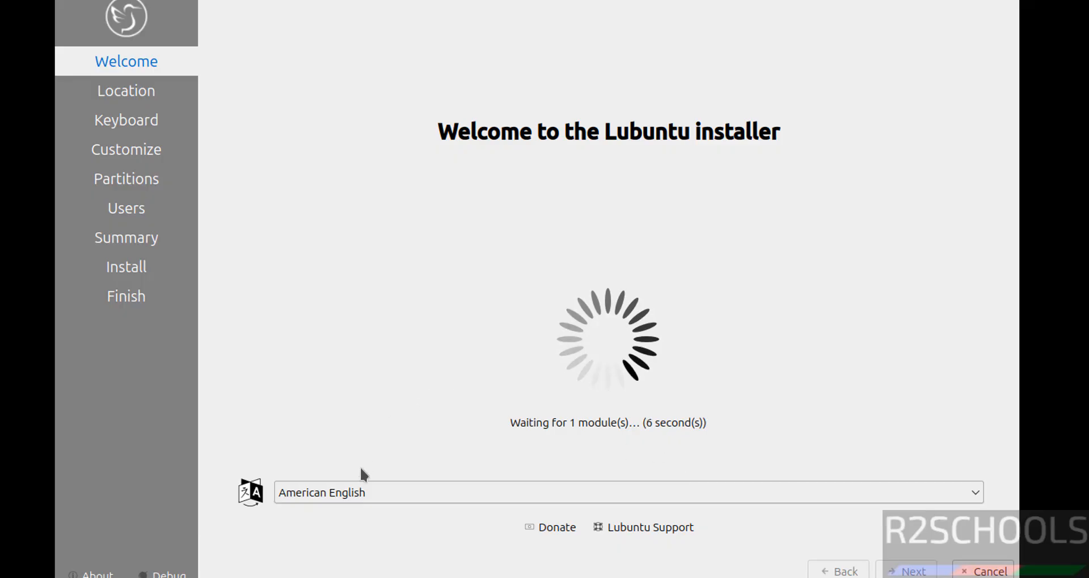
# - Keep American English as the installer language and continue to the Location step
pyautogui.click(365, 498)
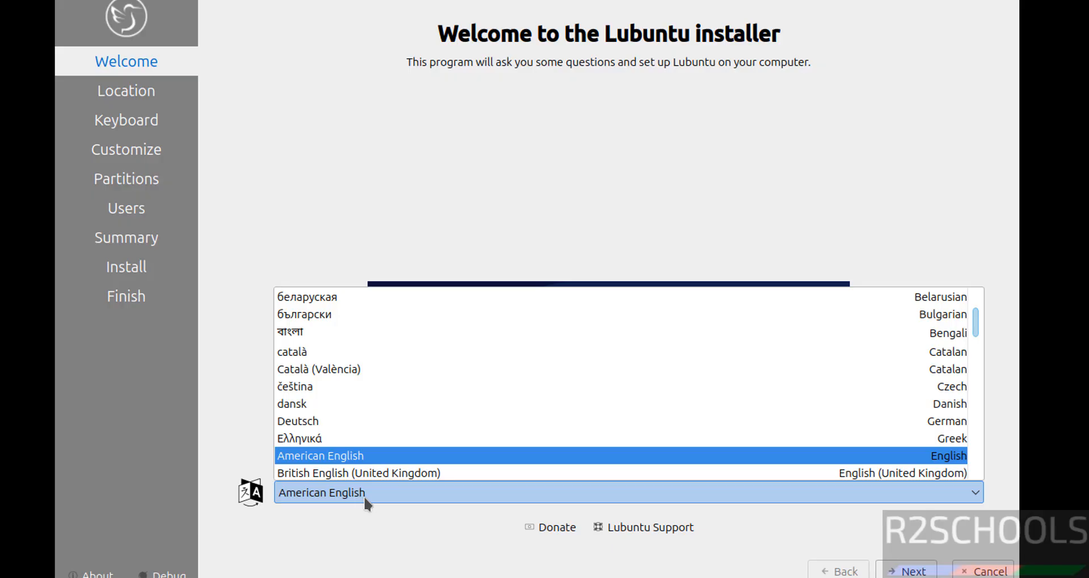
pyautogui.click(340, 529)
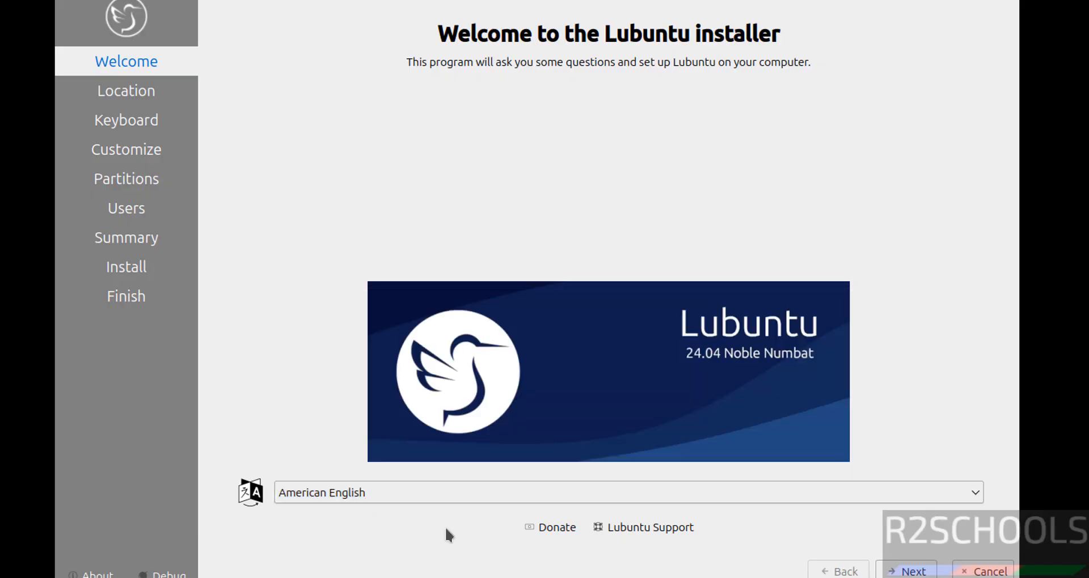
pyautogui.click(893, 568)
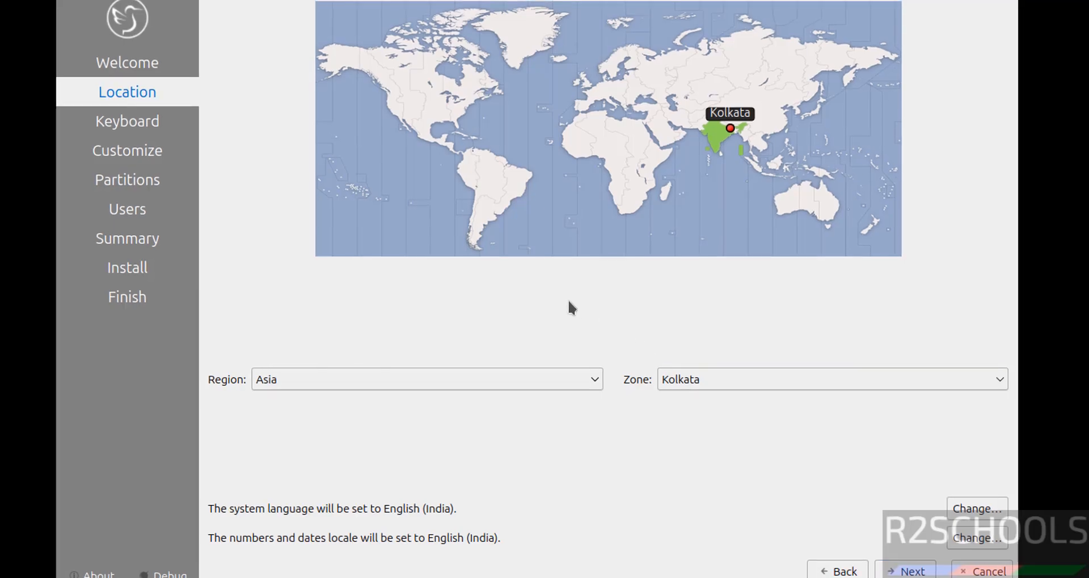
# - Confirm the time zone stays at region Asia, zone Kolkata
pyautogui.click(290, 382)
pyautogui.click(291, 383)
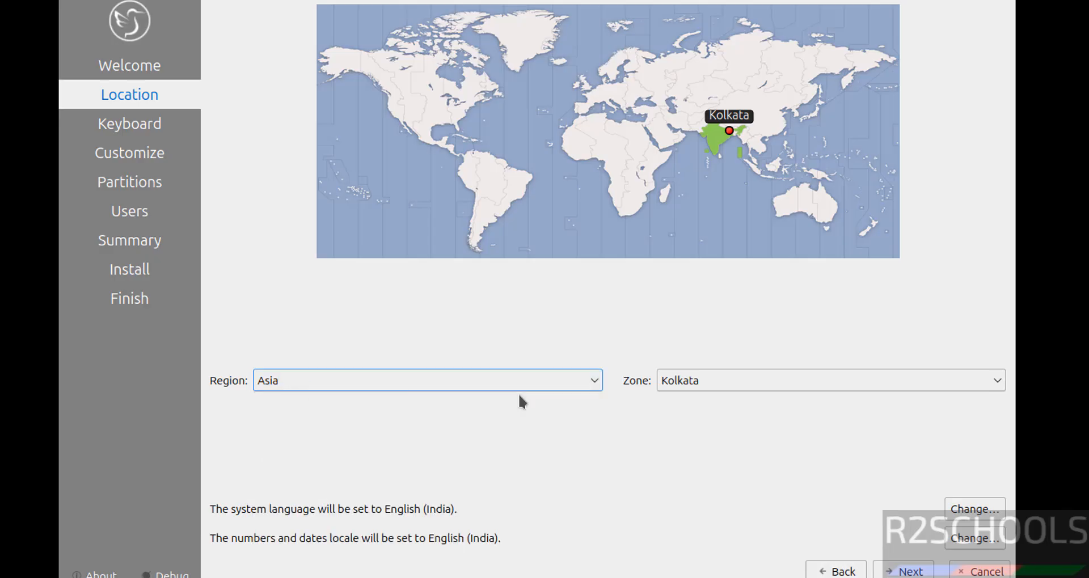
pyautogui.click(713, 380)
pyautogui.click(713, 380)
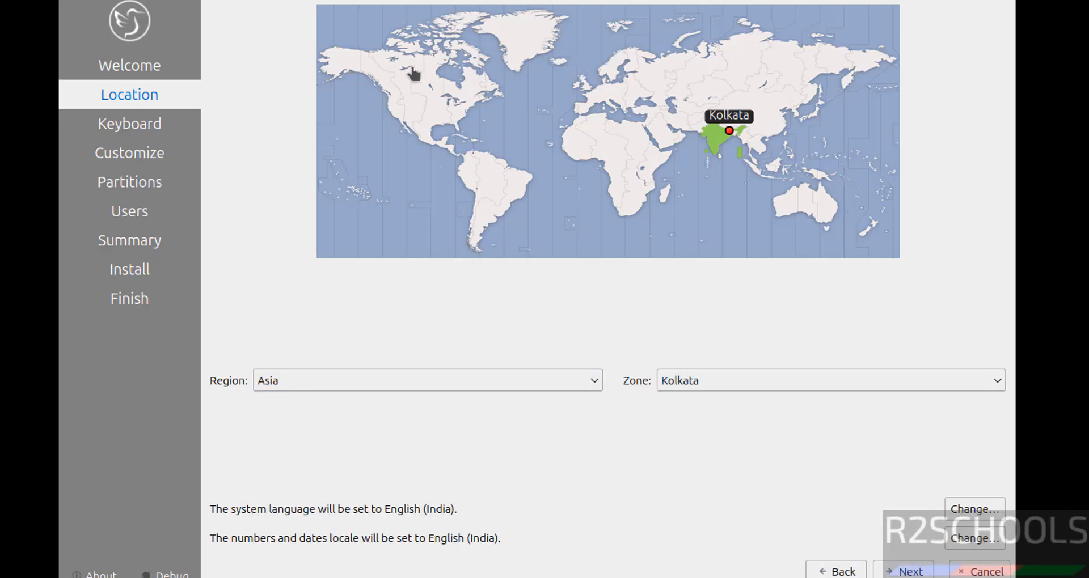
# - Keep the Generic 105-key PC model with English (US) Default layout and continue
pyautogui.click(919, 572)
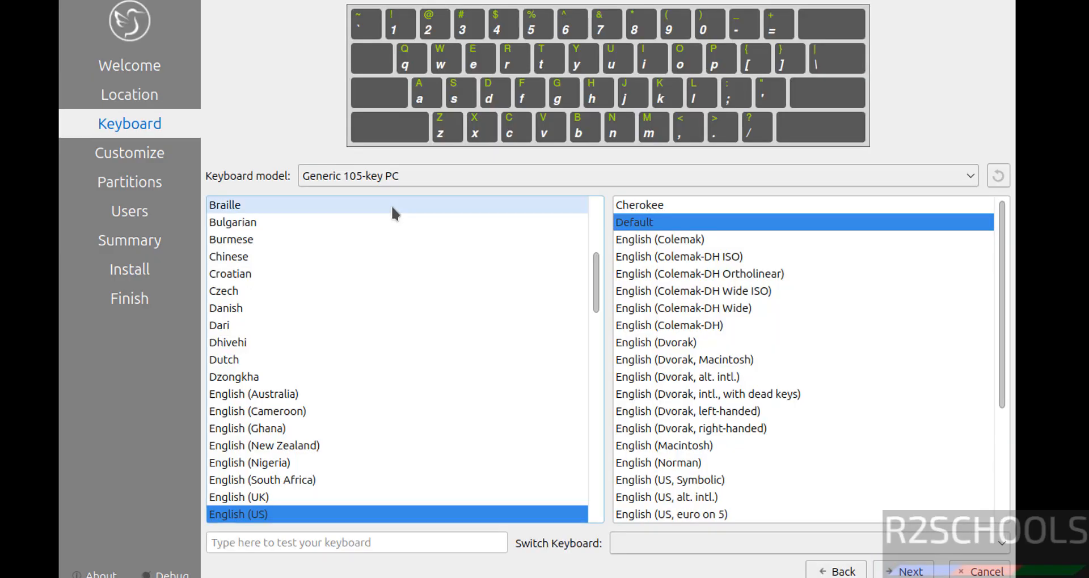
pyautogui.click(431, 180)
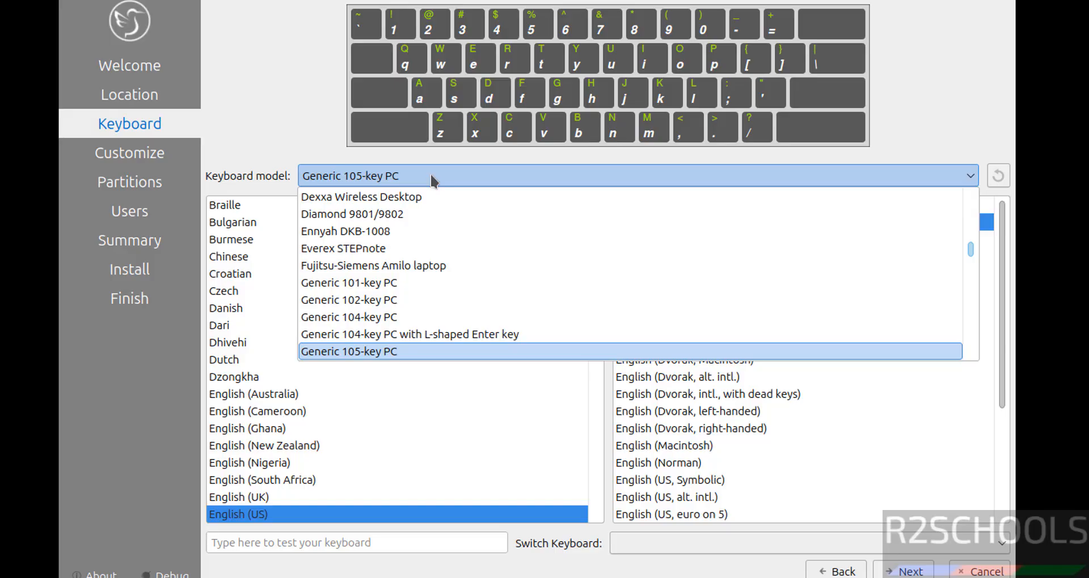
pyautogui.click(294, 136)
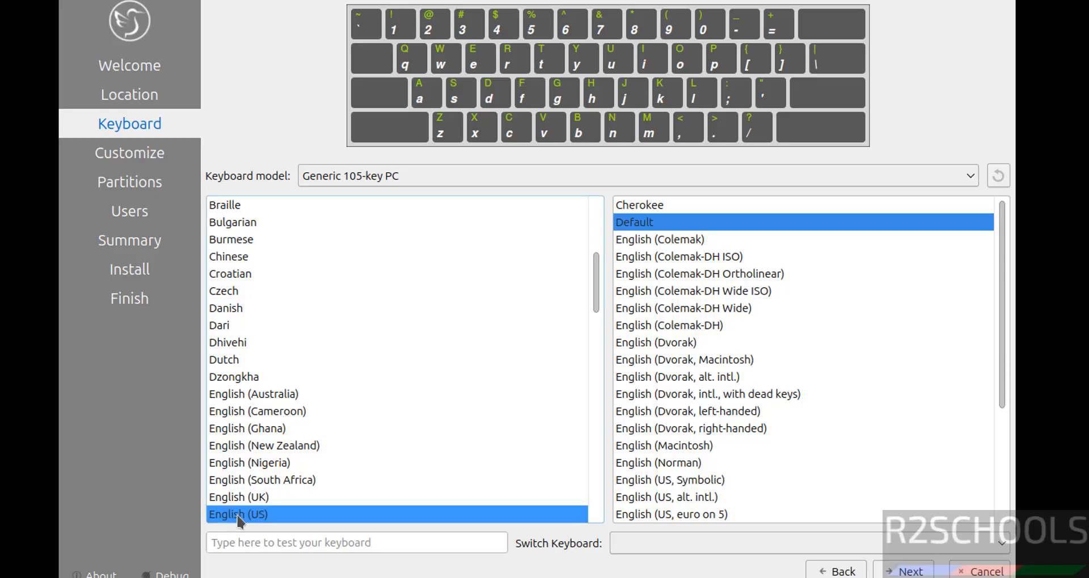
pyautogui.click(903, 571)
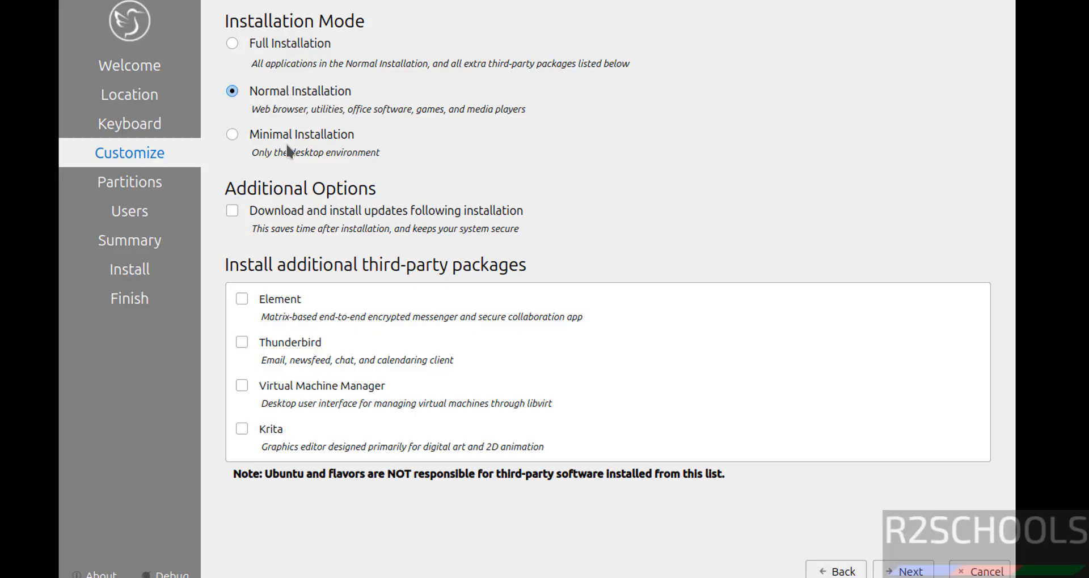
# - Select Normal Installation with updates and third-party boxes unchecked, then continue
pyautogui.click(270, 42)
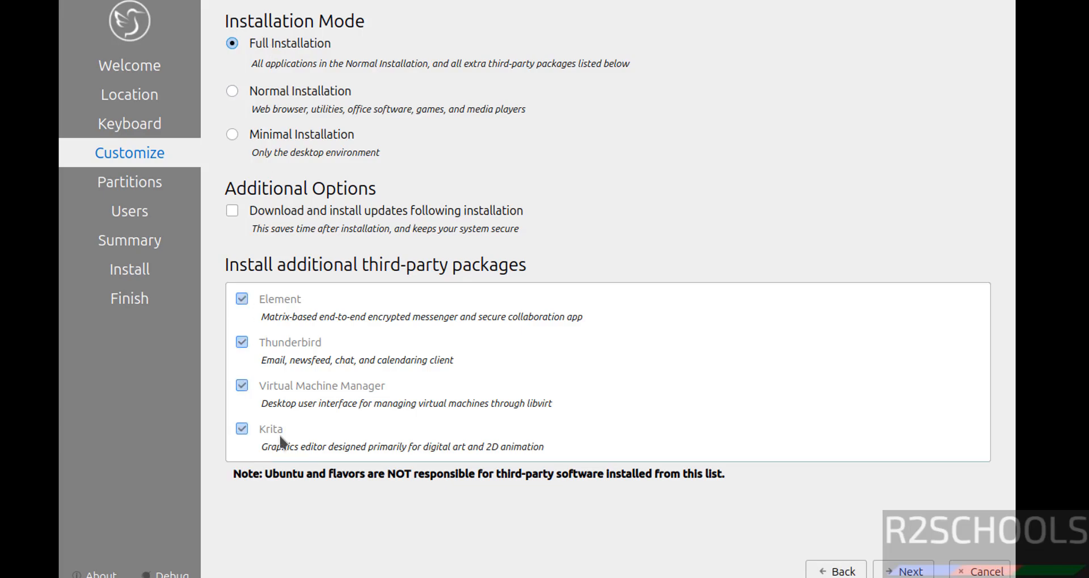
pyautogui.click(275, 138)
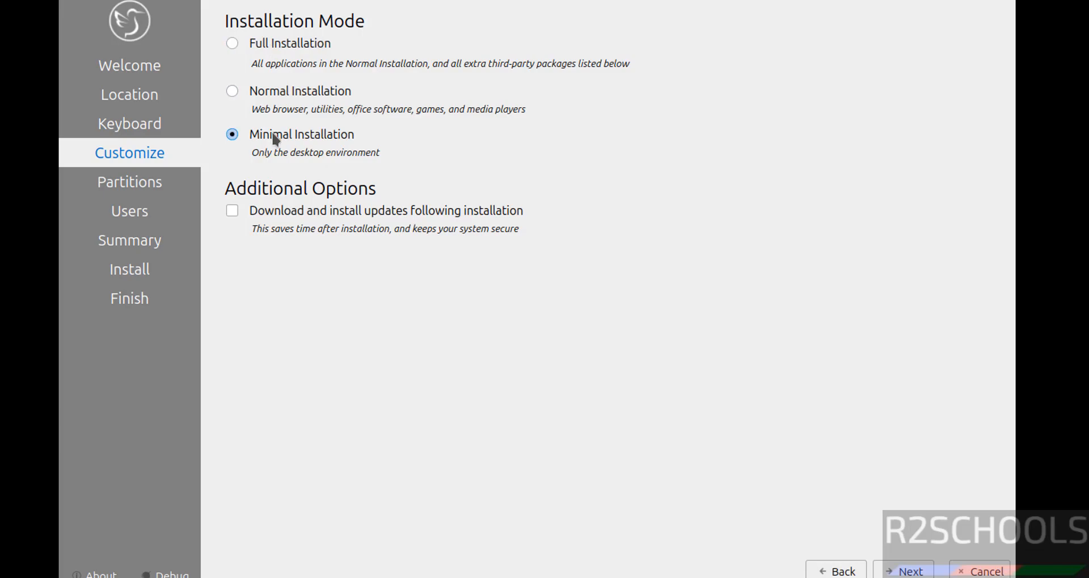
pyautogui.click(271, 100)
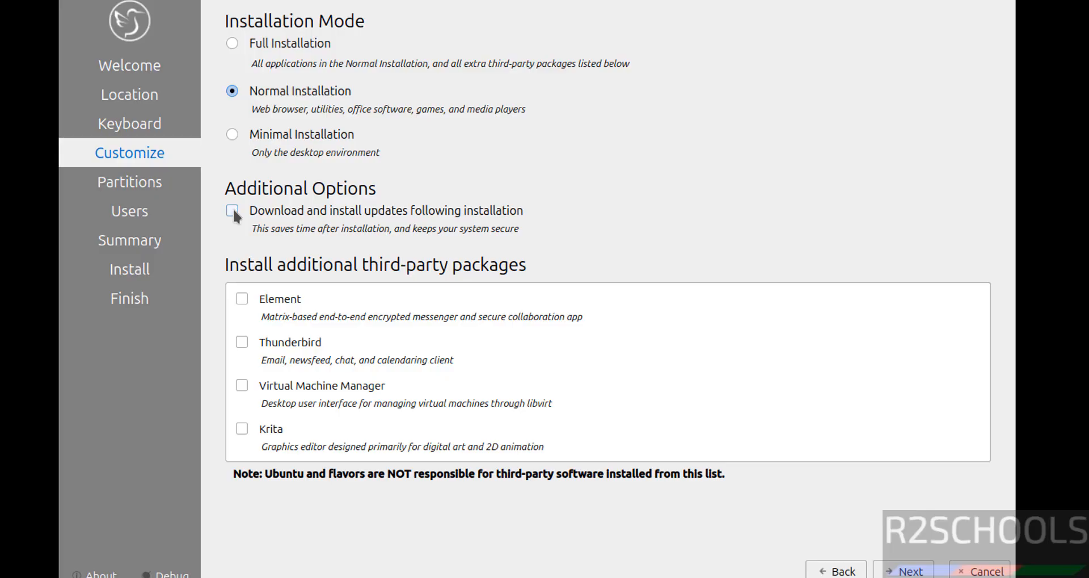
pyautogui.click(907, 571)
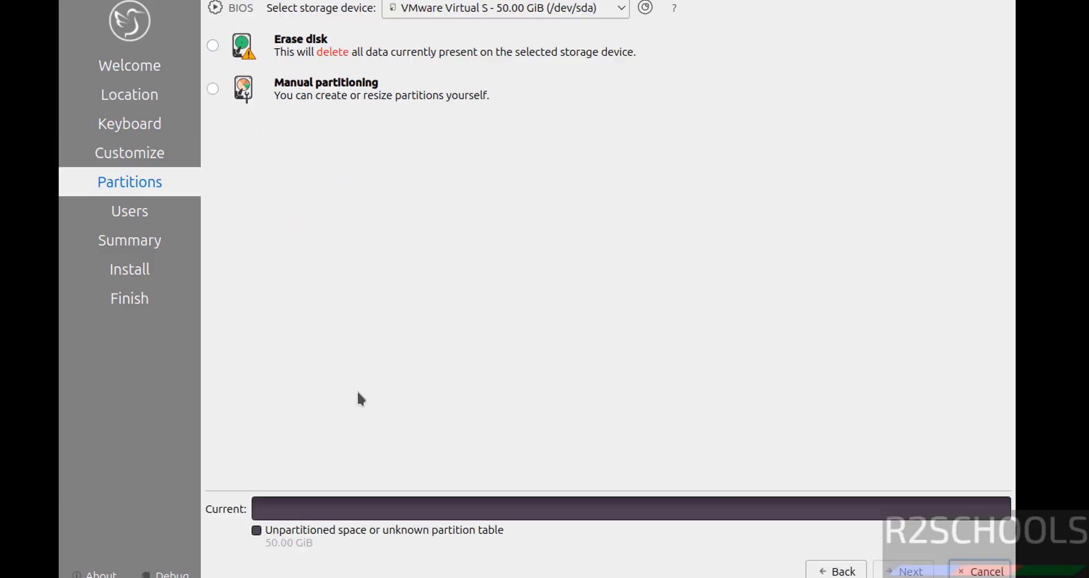
# - Choose Erase disk with Swap to file and ext4 filesystem, then continue
pyautogui.click(213, 46)
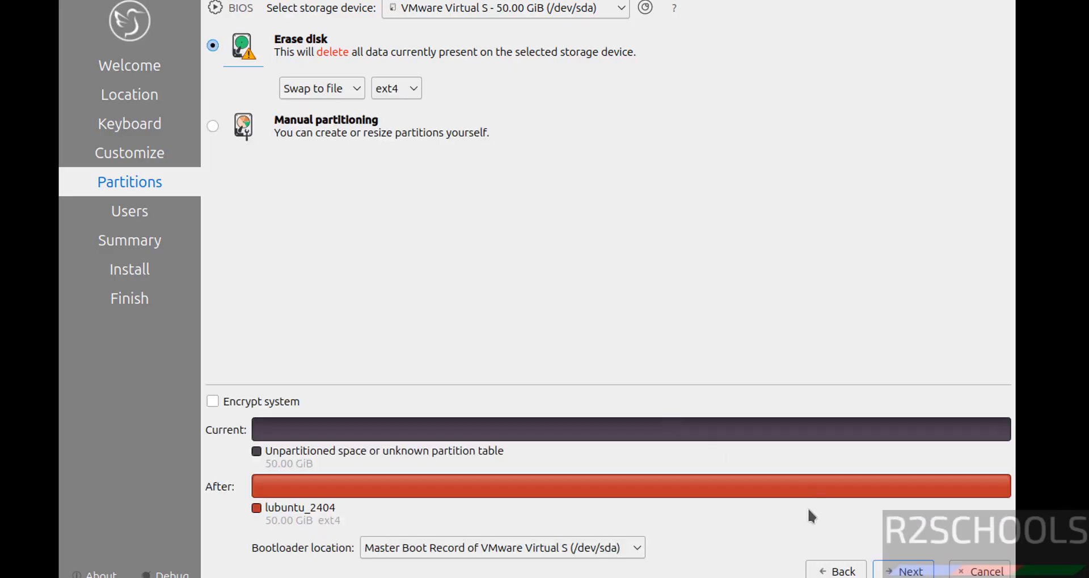
pyautogui.click(314, 89)
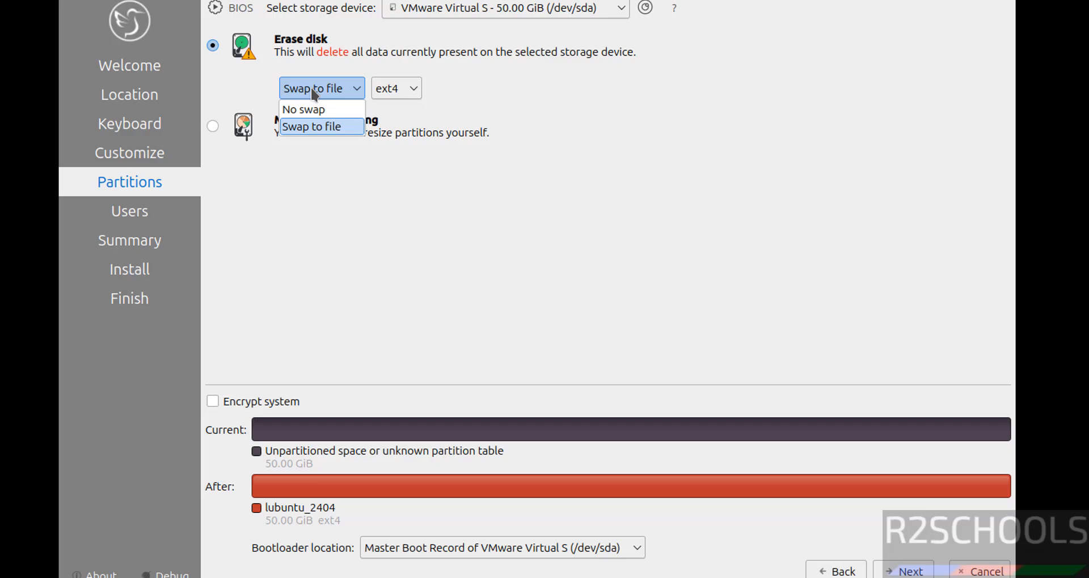
pyautogui.click(389, 90)
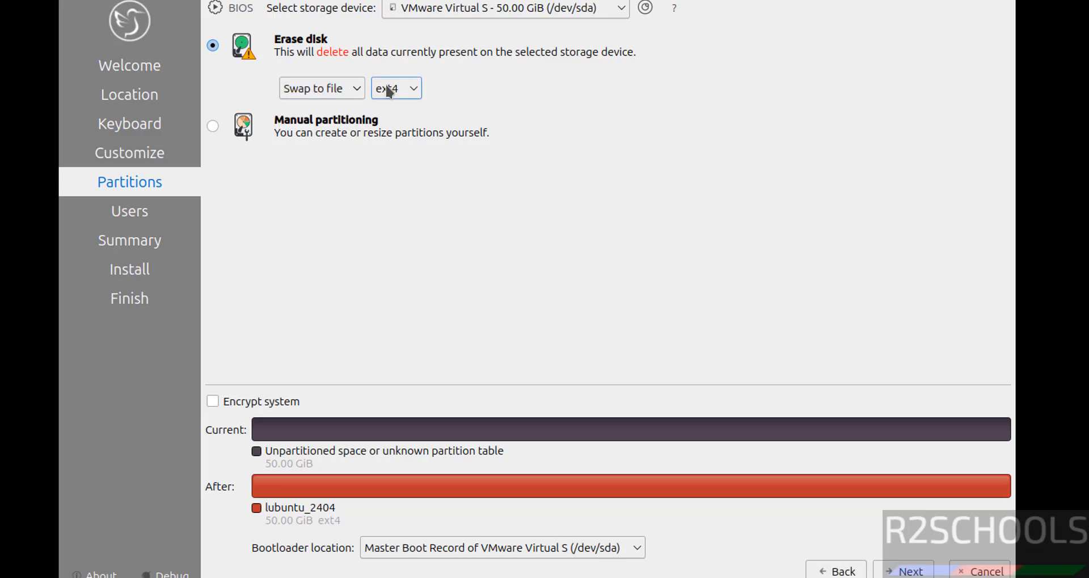
pyautogui.click(389, 91)
pyautogui.click(397, 221)
pyautogui.click(906, 571)
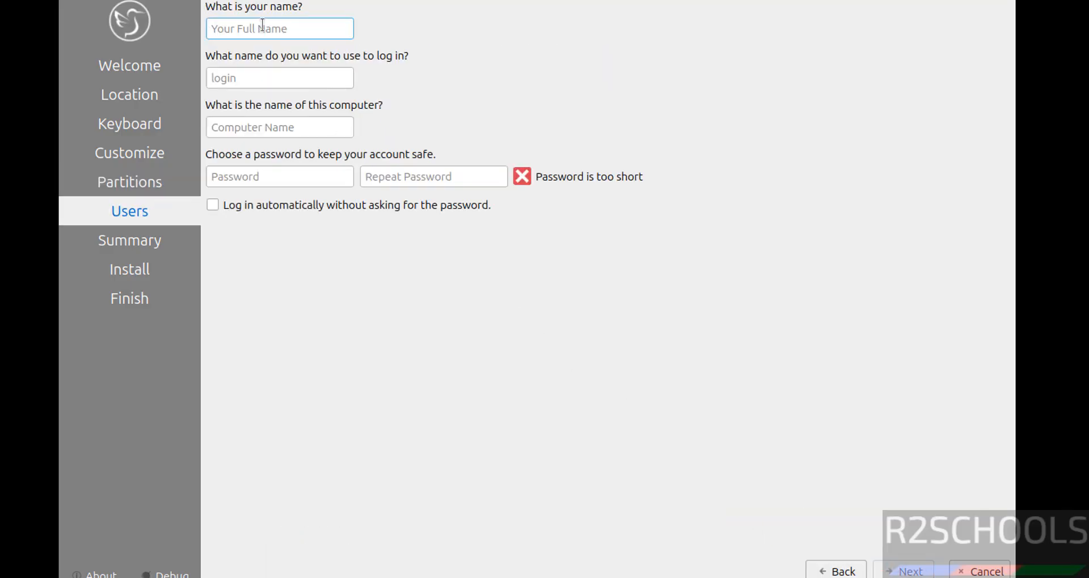
# - Enter the user's full name and set the computer name to lub2403vm
pyautogui.write('r2schools')
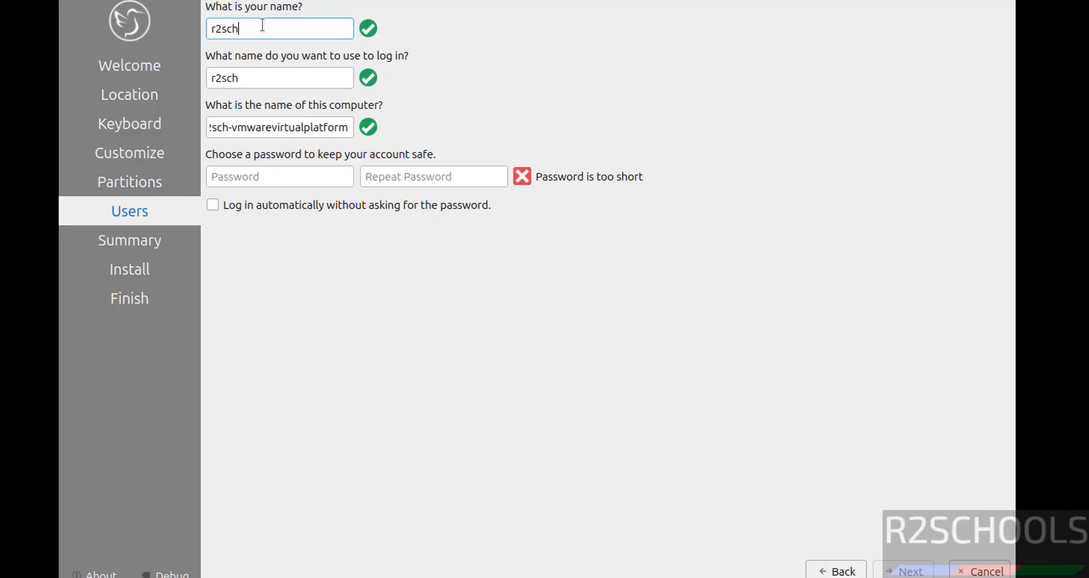
pyautogui.press('Tab')
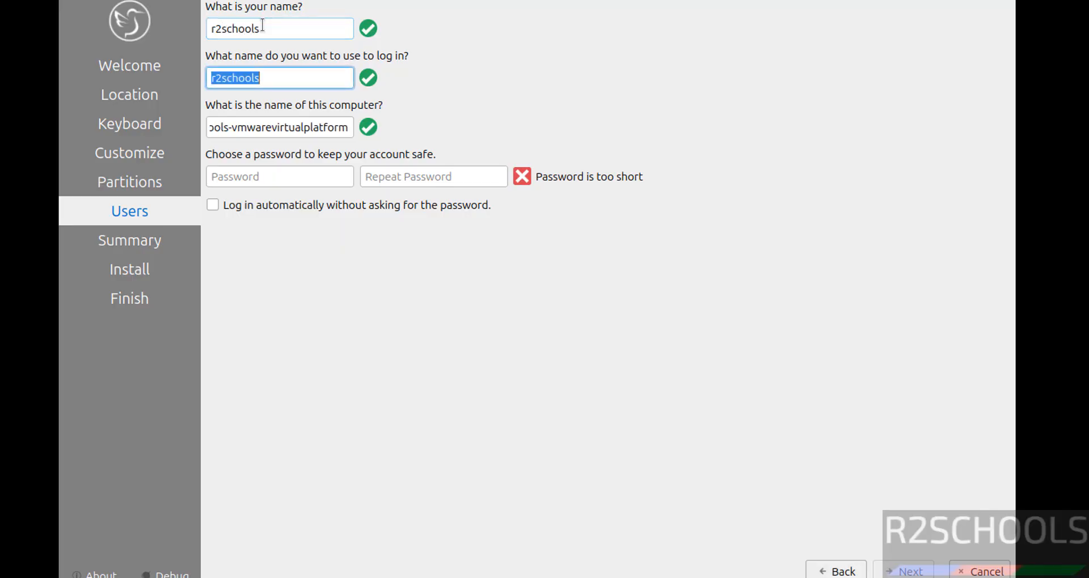
pyautogui.hotkey('shift', 'Tab')
pyautogui.click(277, 81)
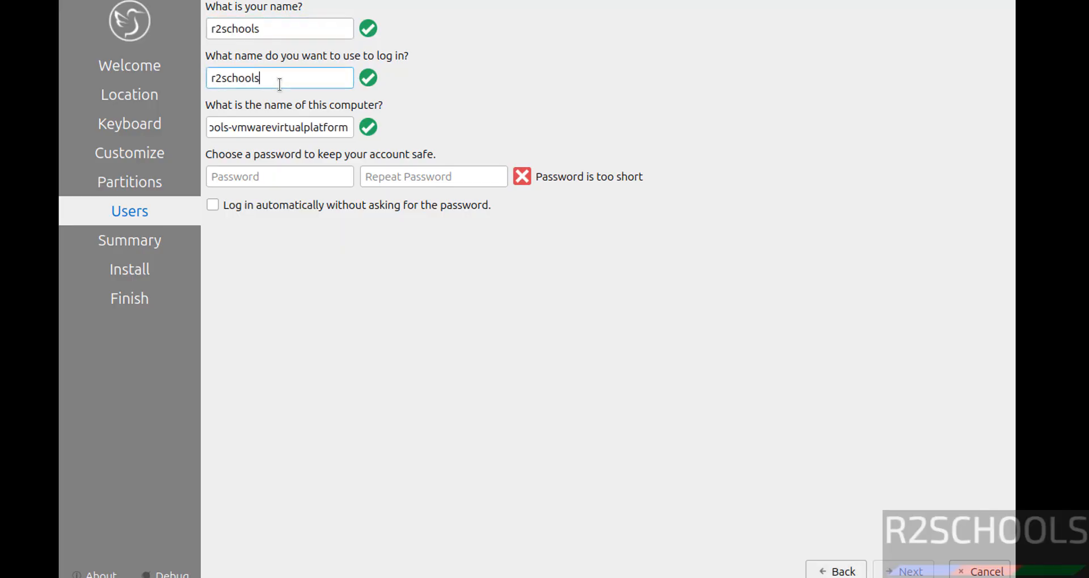
pyautogui.tripleClick(258, 126)
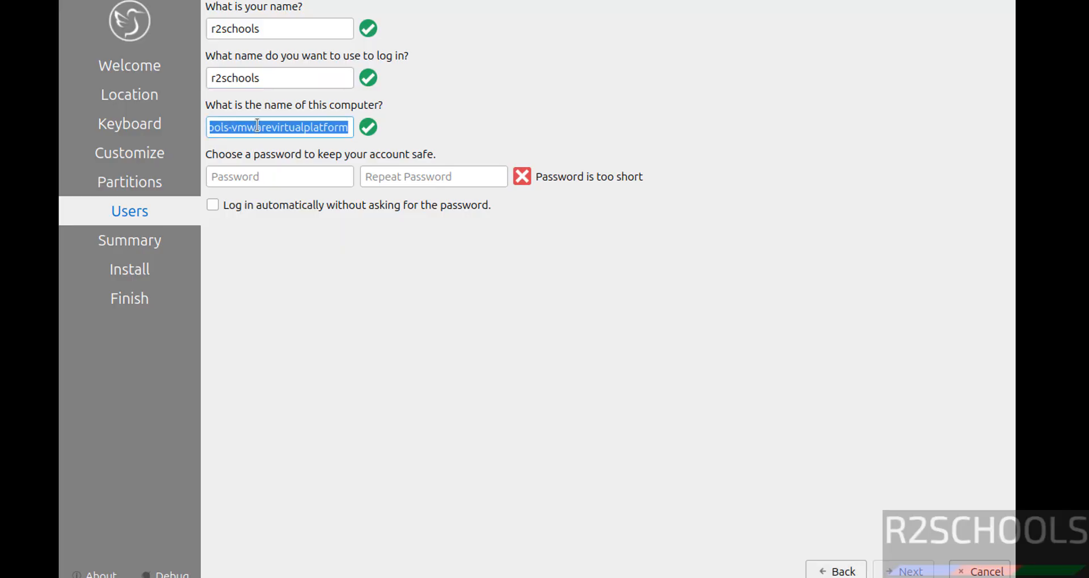
pyautogui.write('lub')
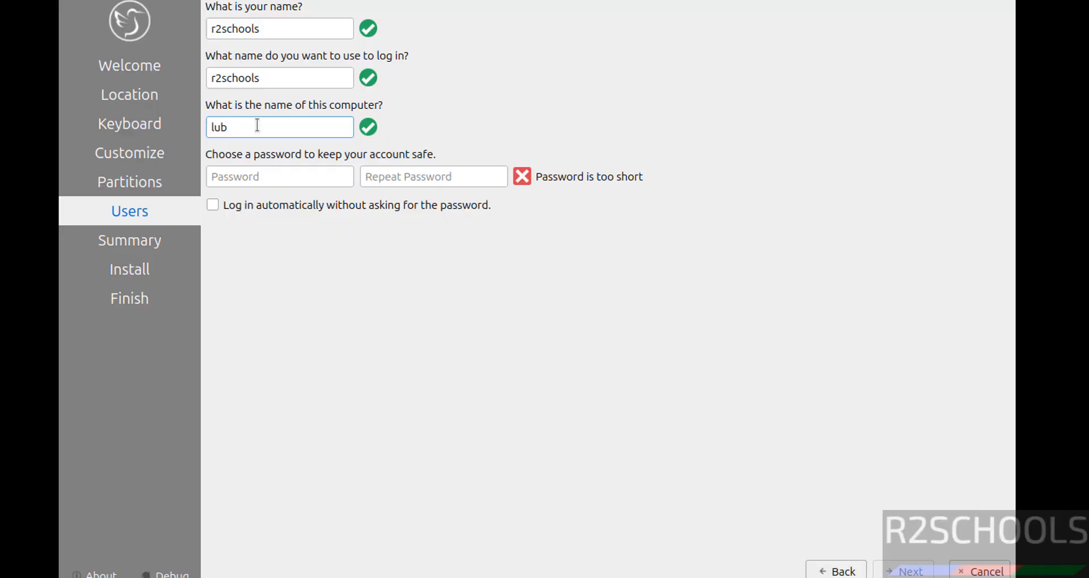
pyautogui.write('24')
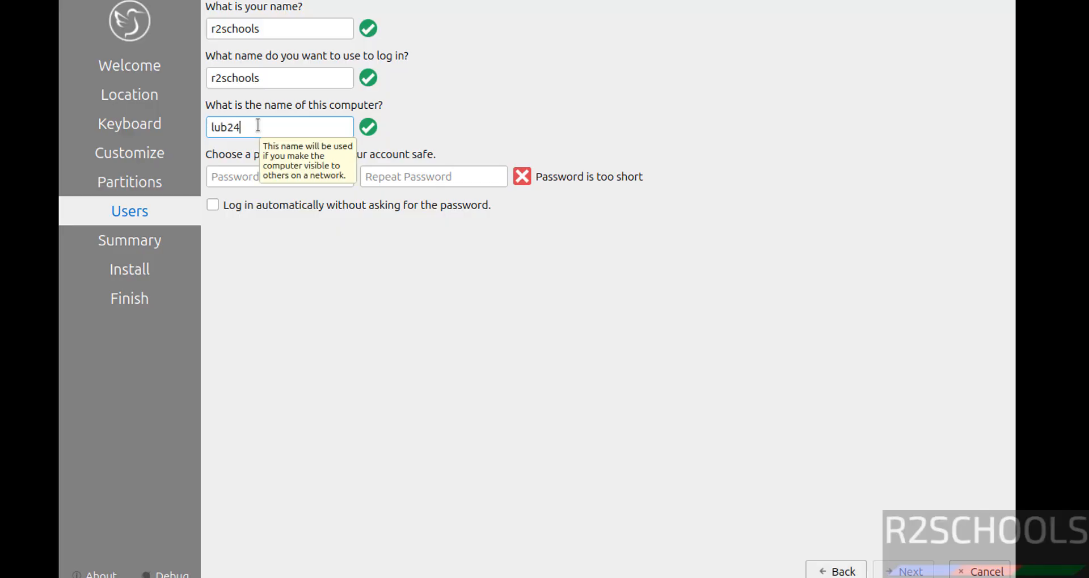
pyautogui.write('03vm')
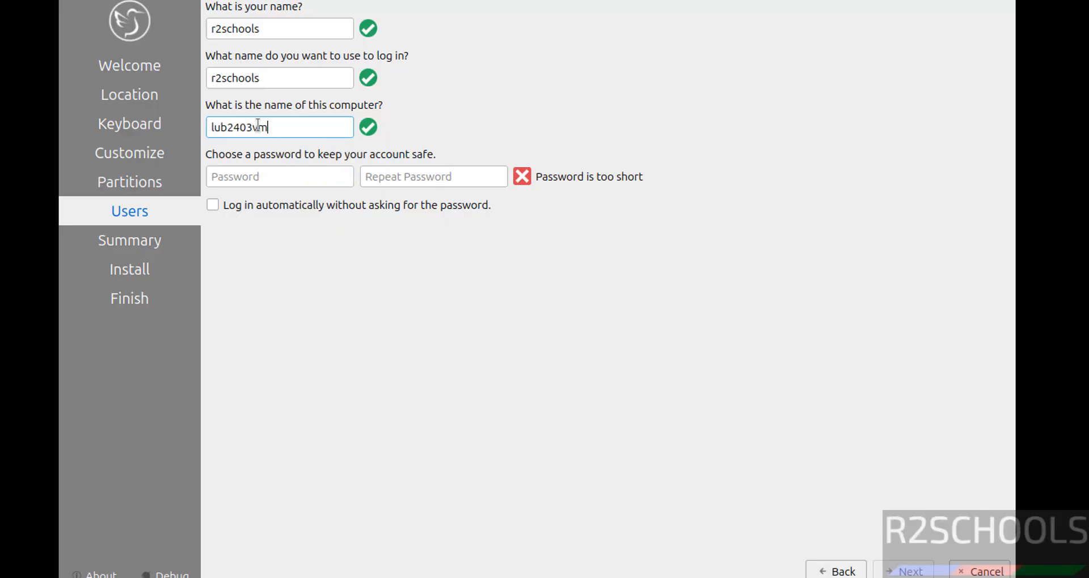
# - Type the account password in both password fields
pyautogui.press('Tab')
pyautogui.write('123456789')
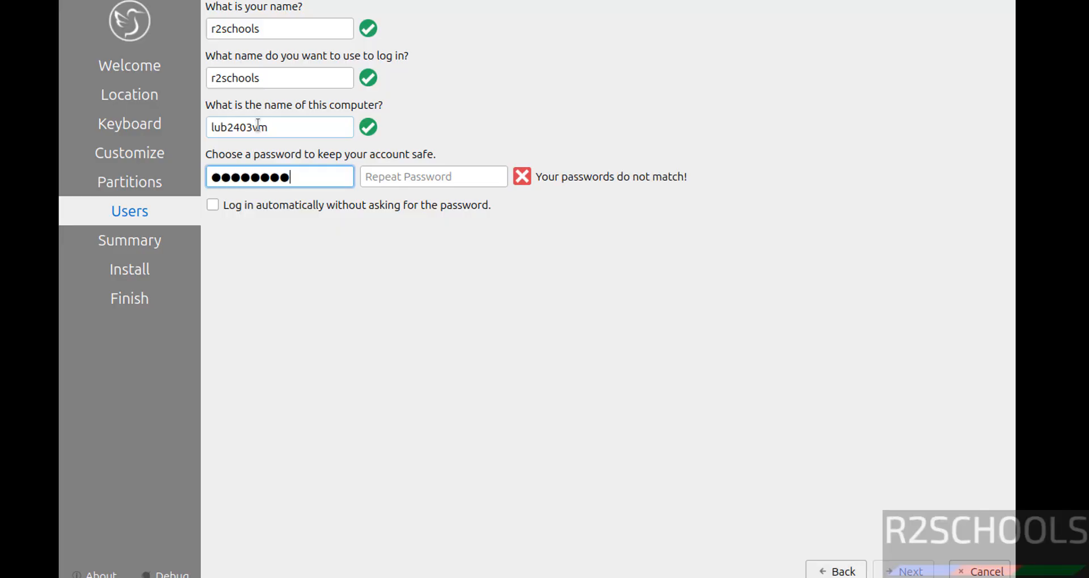
pyautogui.press('Tab')
pyautogui.write('123456789')
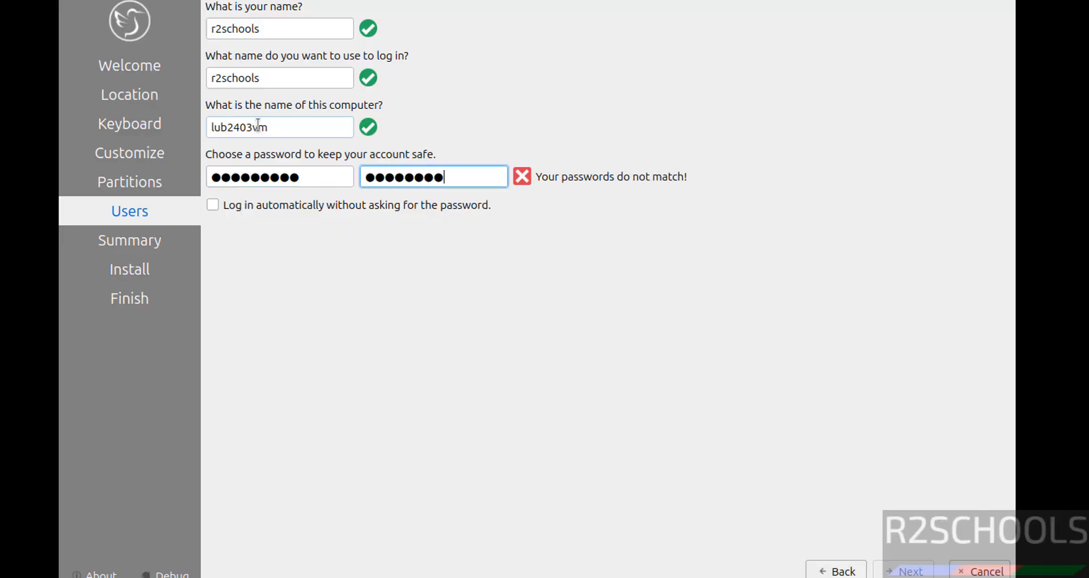
# - Review the settings summary, then start the installation and confirm Install Now
pyautogui.click(909, 573)
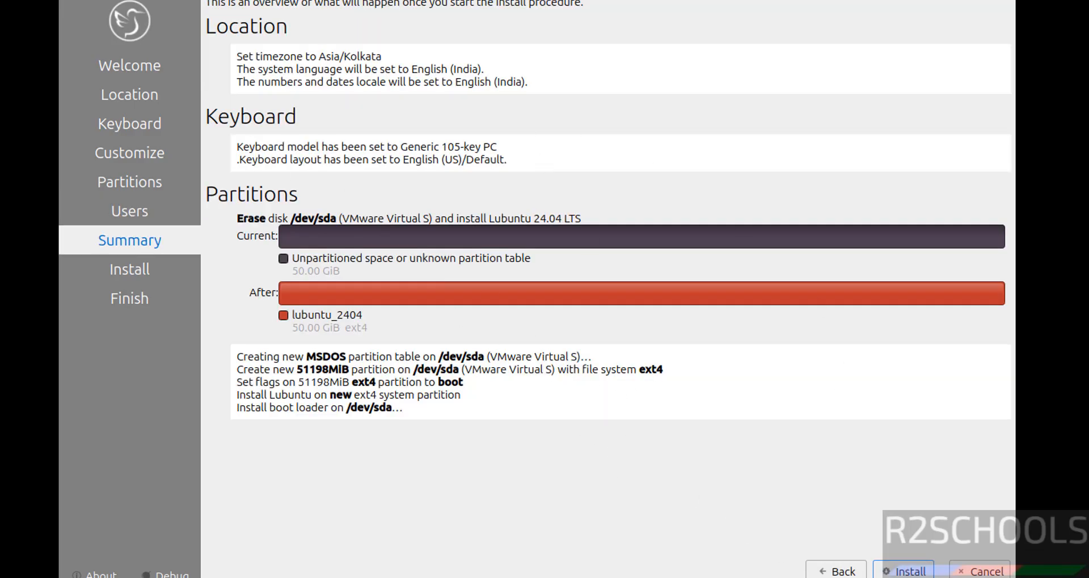
pyautogui.click(825, 569)
pyautogui.click(825, 569)
pyautogui.click(825, 570)
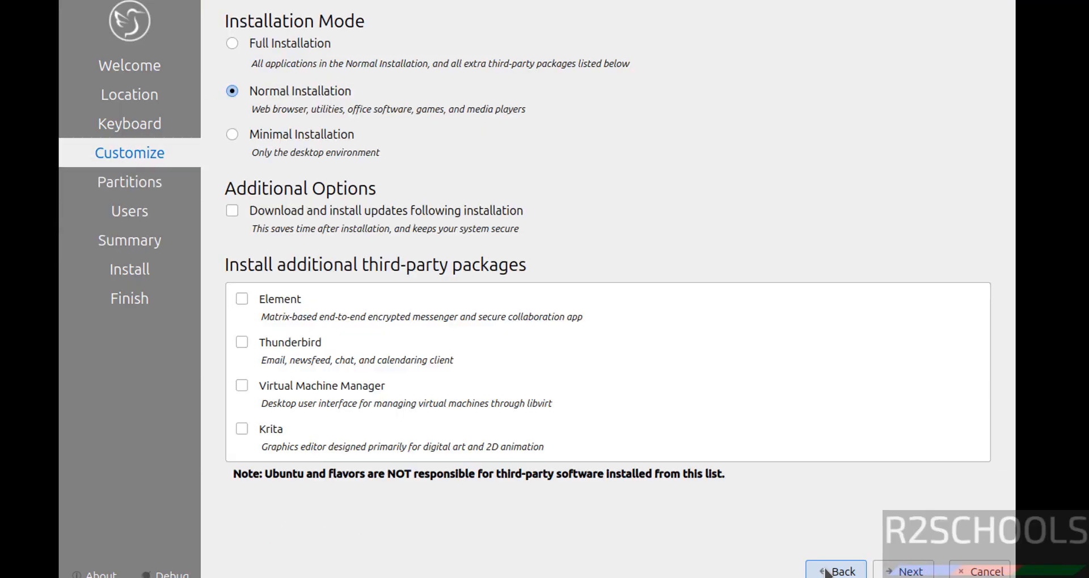
pyautogui.click(906, 571)
pyautogui.click(906, 571)
pyautogui.click(906, 572)
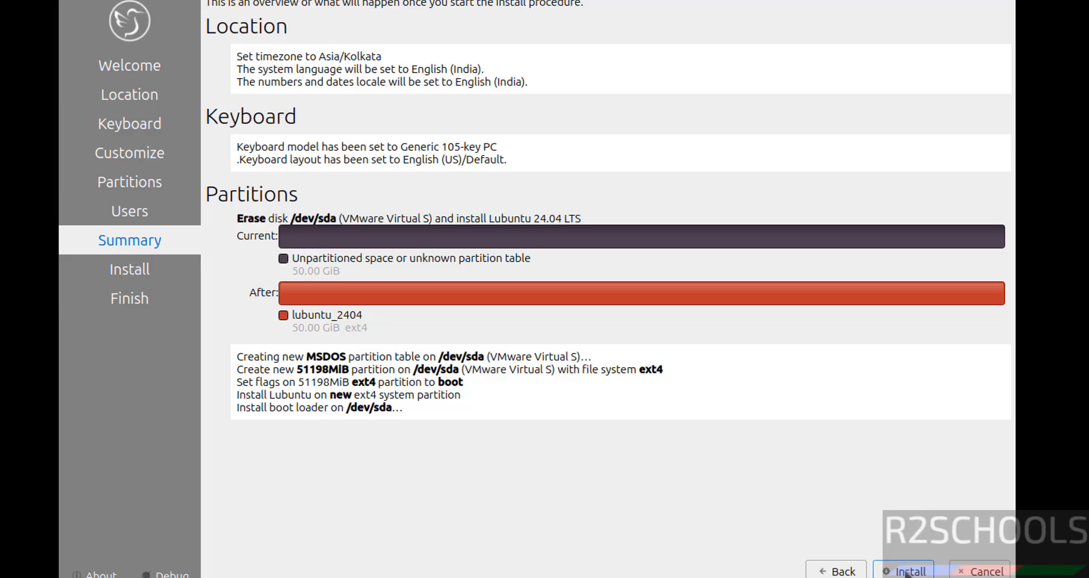
pyautogui.click(906, 573)
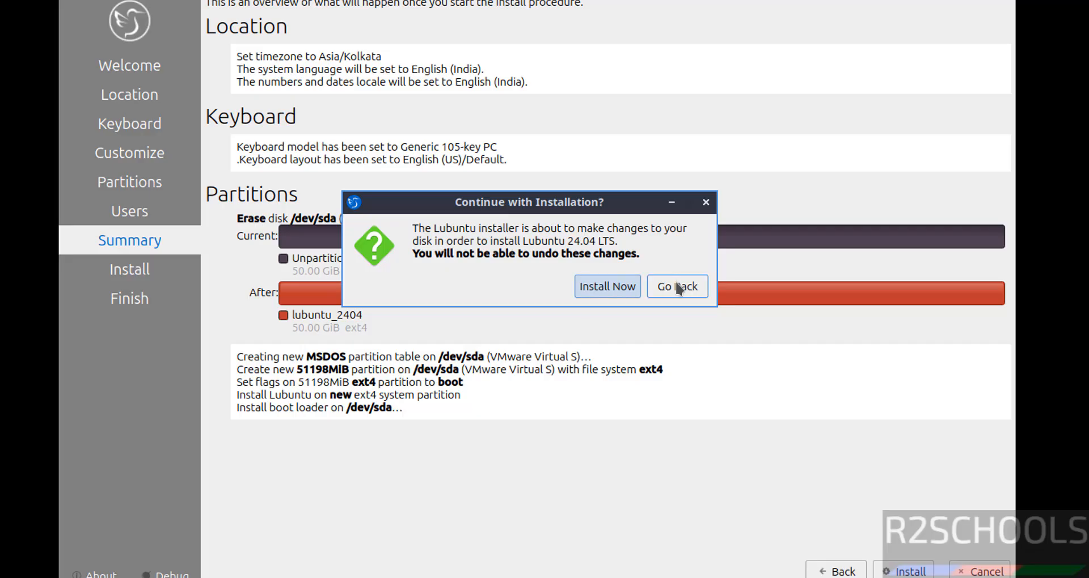
pyautogui.click(615, 291)
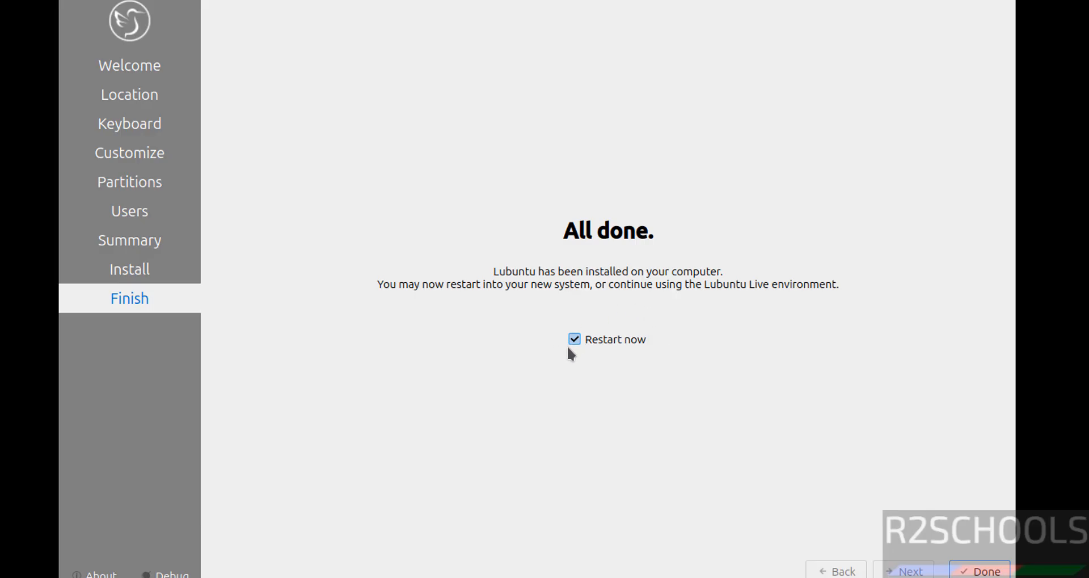
# - Click Done with Restart now ticked to reboot the VM
pyautogui.click(963, 563)
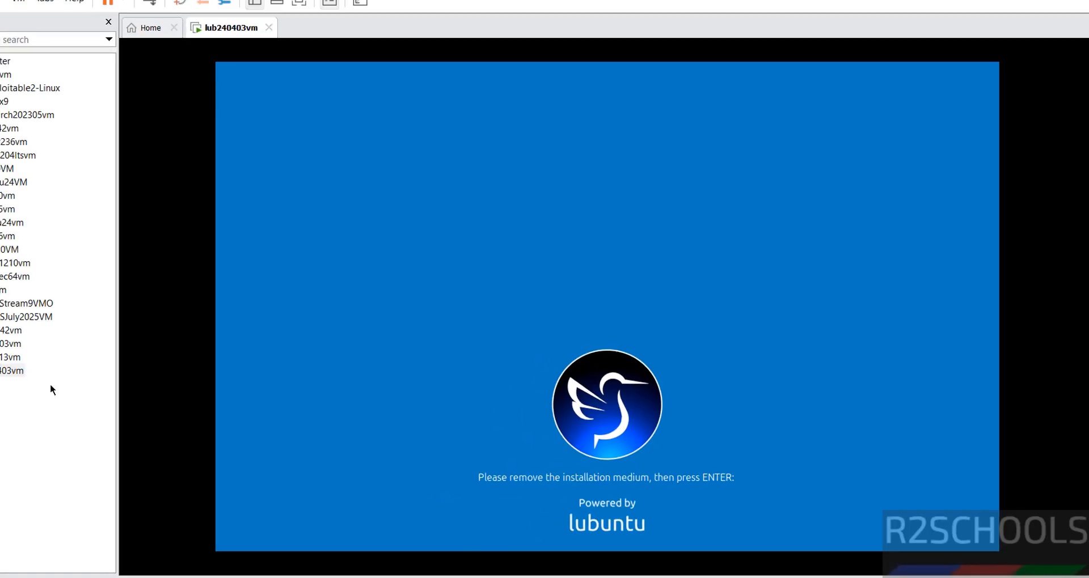
# - In lub240403vm's Settings, set the CD/DVD (SATA) drive not to connect at power on
pyautogui.rightClick(20, 371)
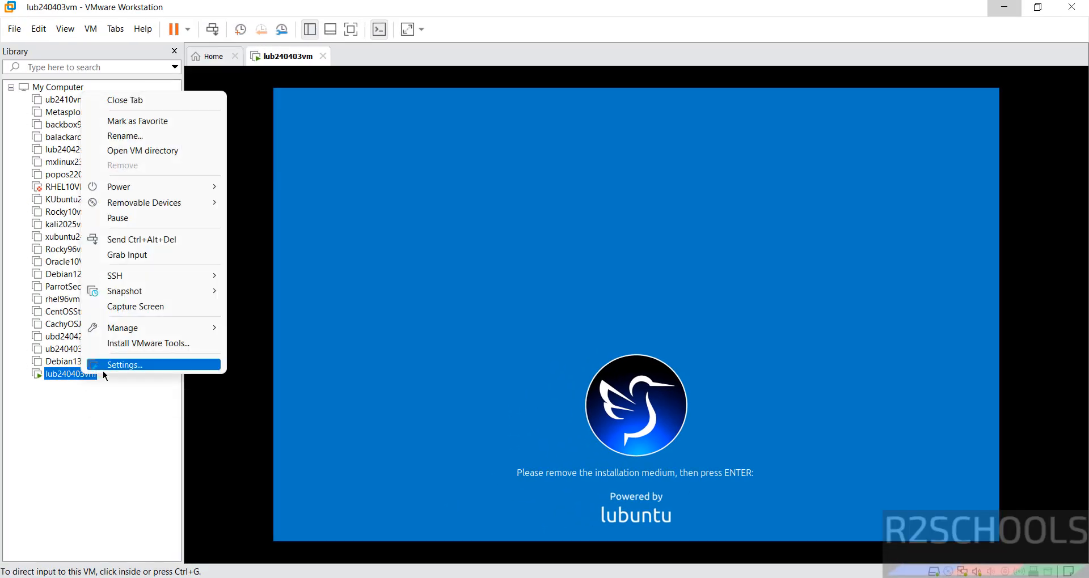
pyautogui.click(104, 368)
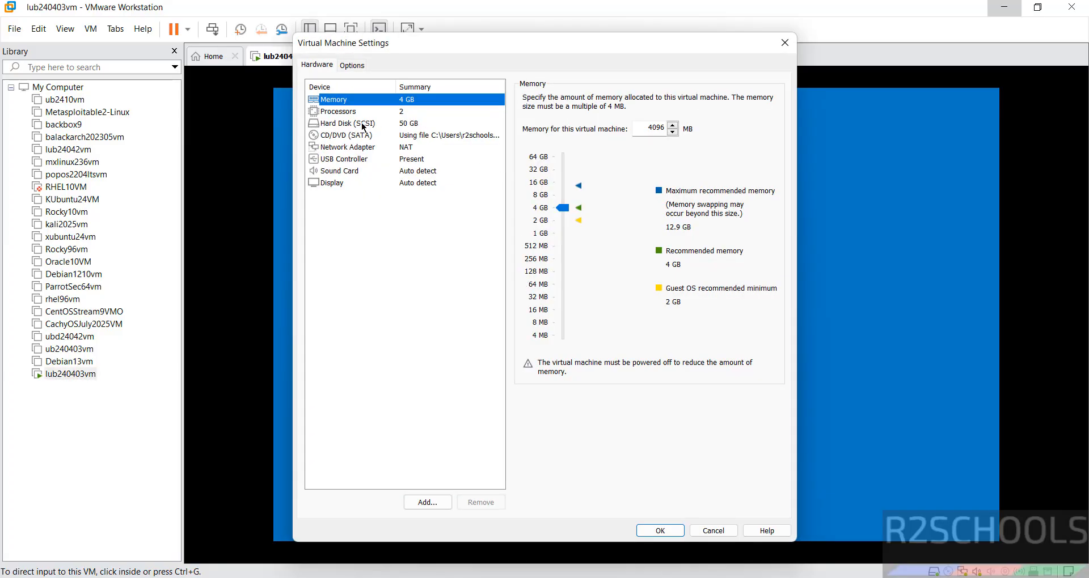
pyautogui.click(349, 137)
pyautogui.click(527, 110)
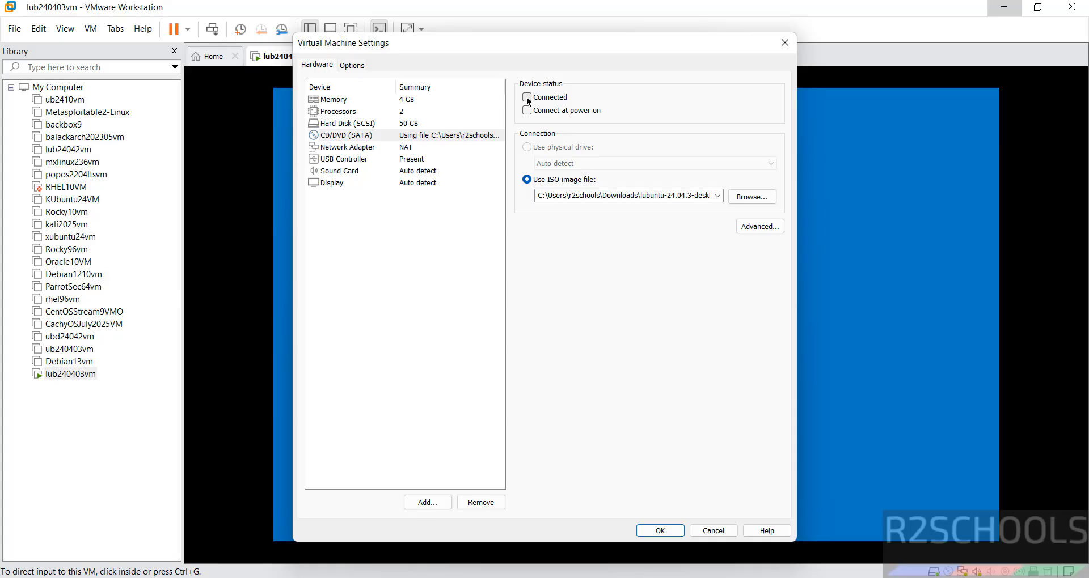
pyautogui.click(660, 531)
pyautogui.click(566, 349)
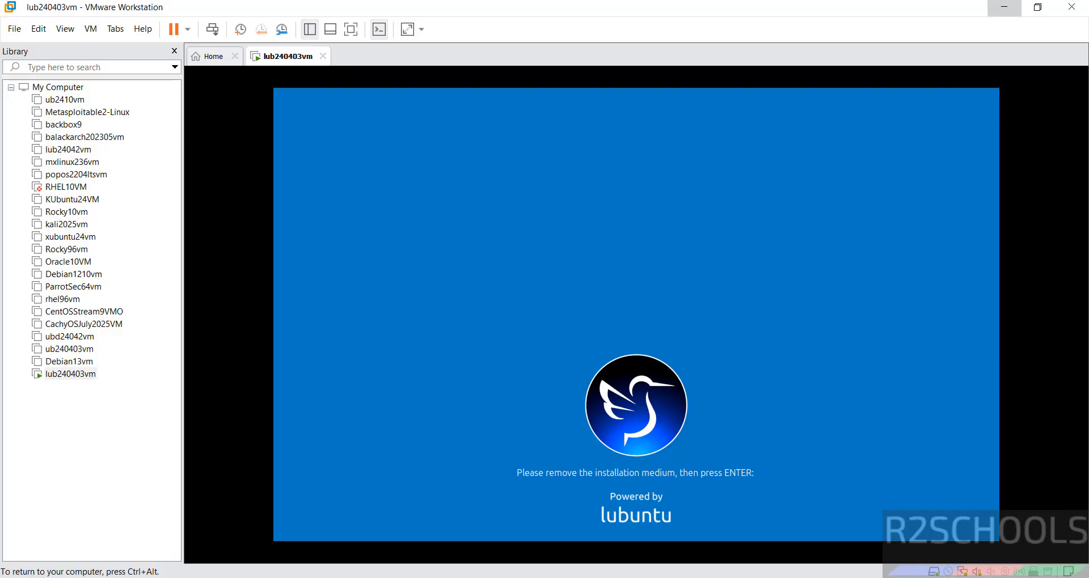
# - Boot the installed Lubuntu, log in with the account password, and open the System Tools application menu
pyautogui.press('Return')
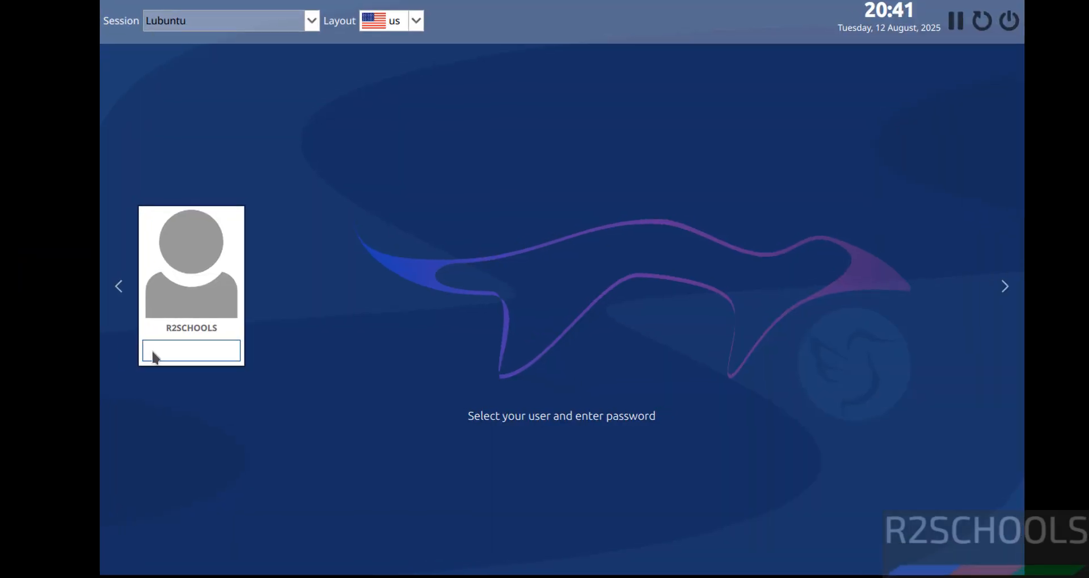
pyautogui.write('**********')
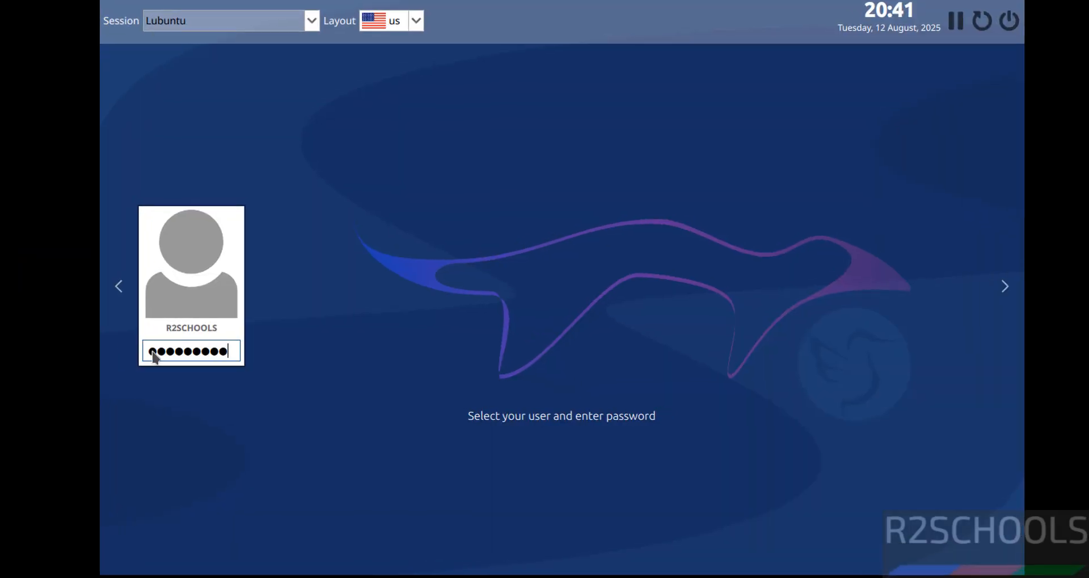
pyautogui.press('Return')
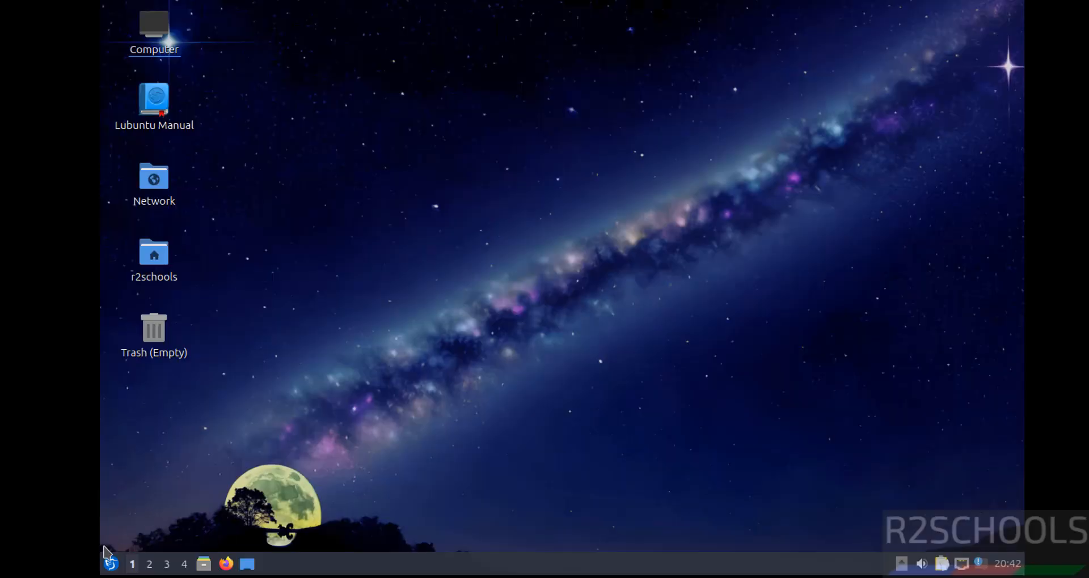
pyautogui.click(112, 564)
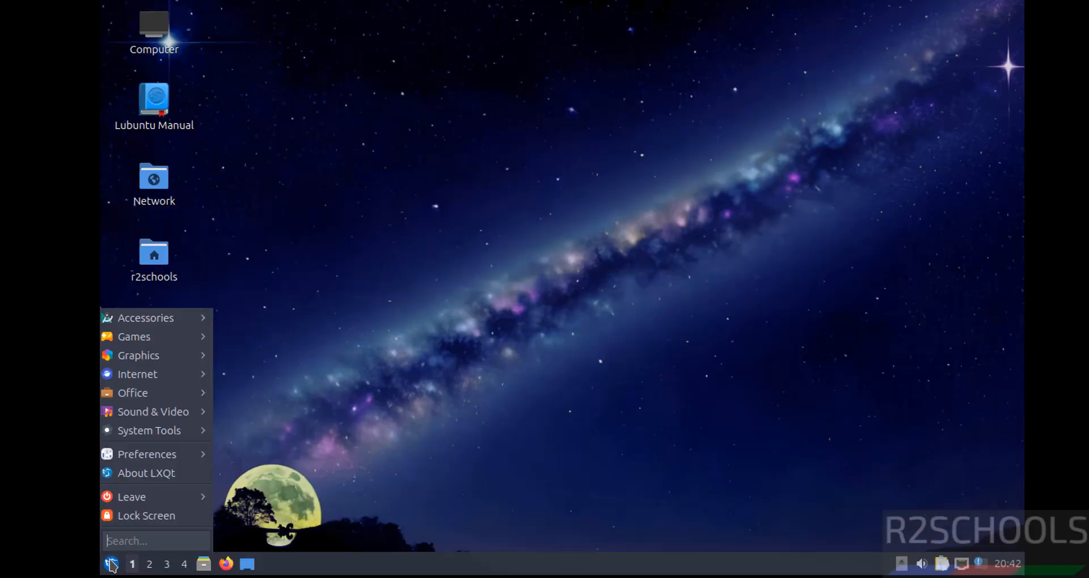
pyautogui.moveTo(196, 435)
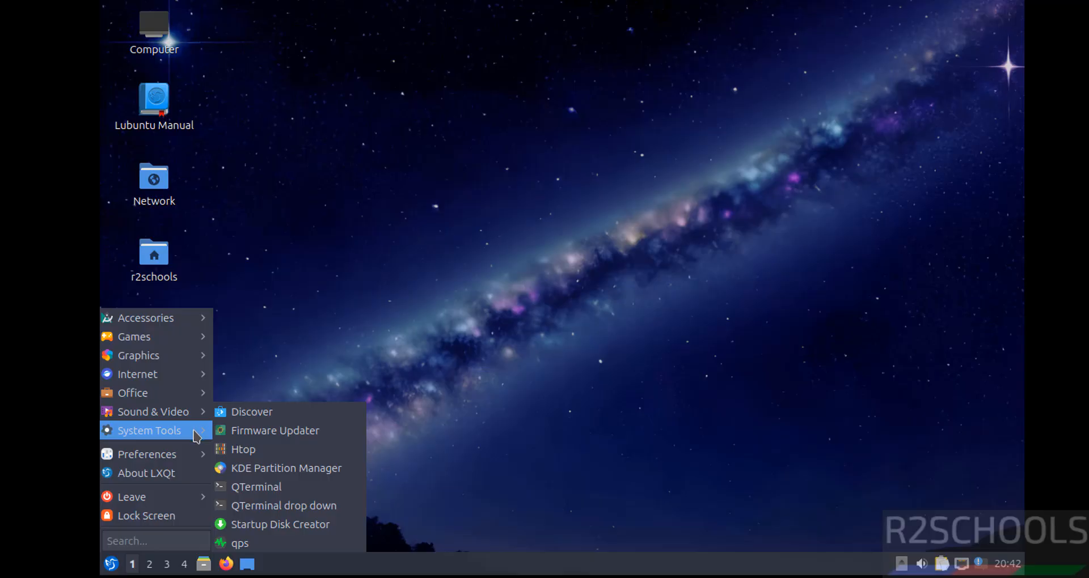
# - Launch QTerminal, run 'more /etc/os-release' to confirm Ubuntu 24.04.3 LTS, then clear the screen
pyautogui.click(280, 488)
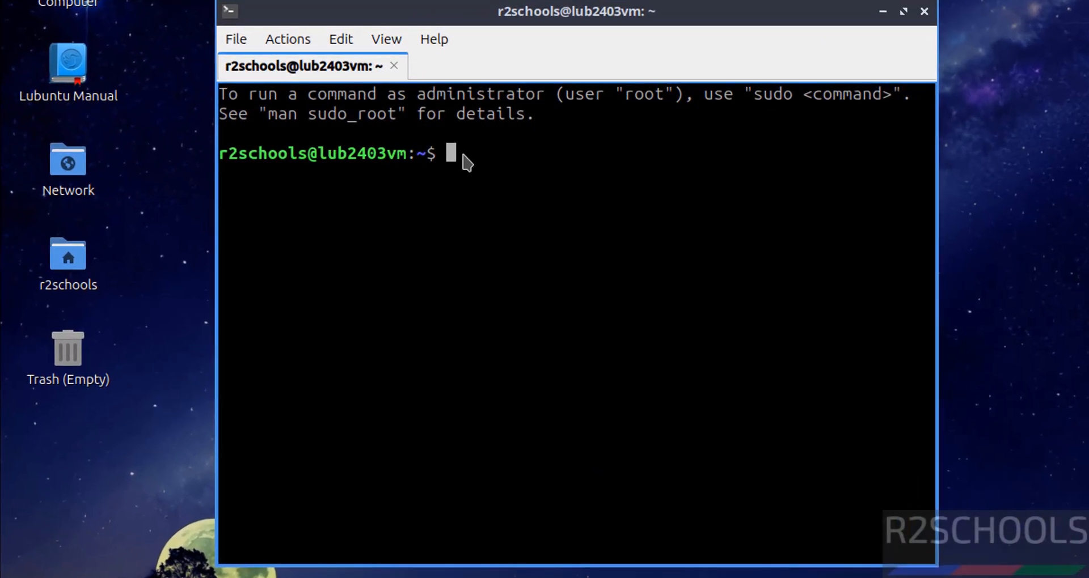
pyautogui.write('more e/')
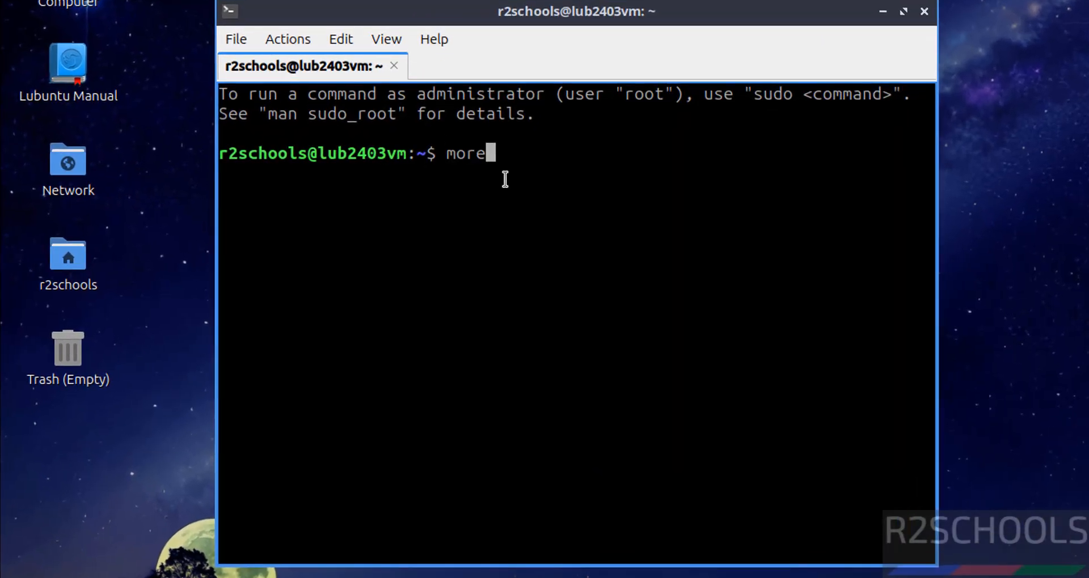
pyautogui.press('BackSpace')
pyautogui.write('/etc/l')
pyautogui.press('BackSpace')
pyautogui.write('os-release')
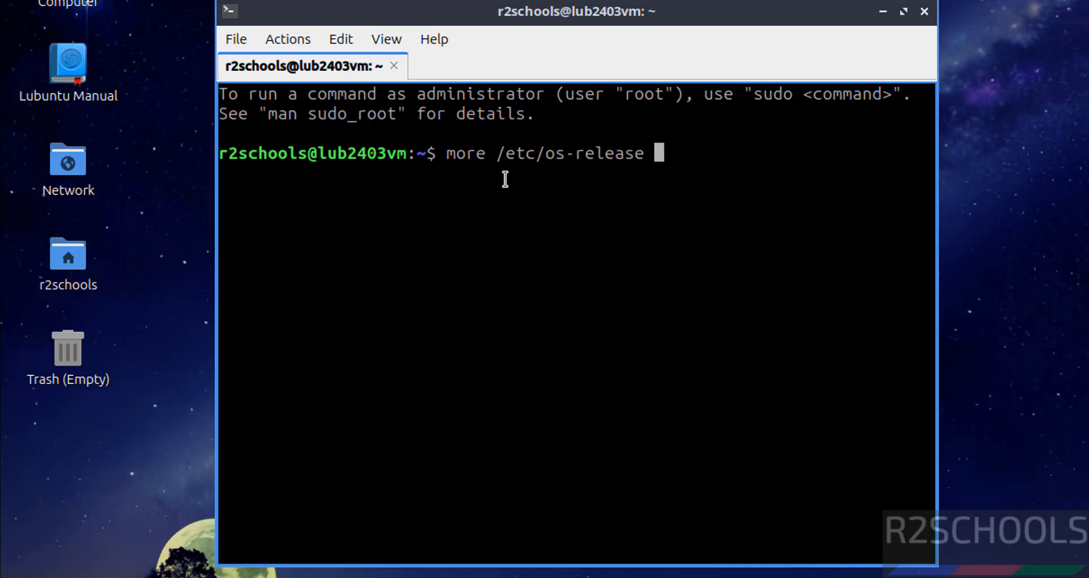
pyautogui.press('Return')
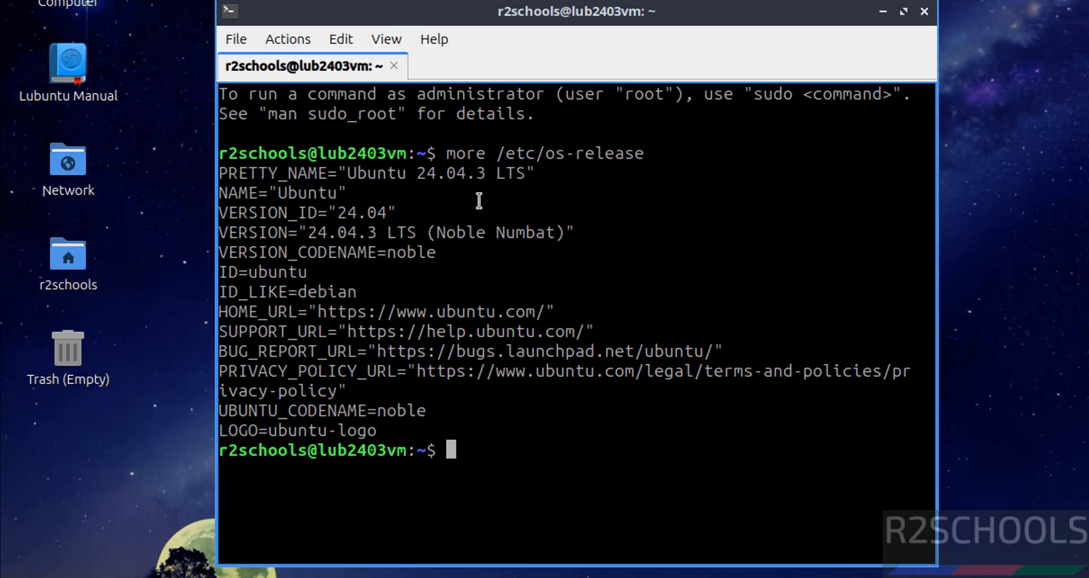
pyautogui.hotkey('ctrl', 'l')
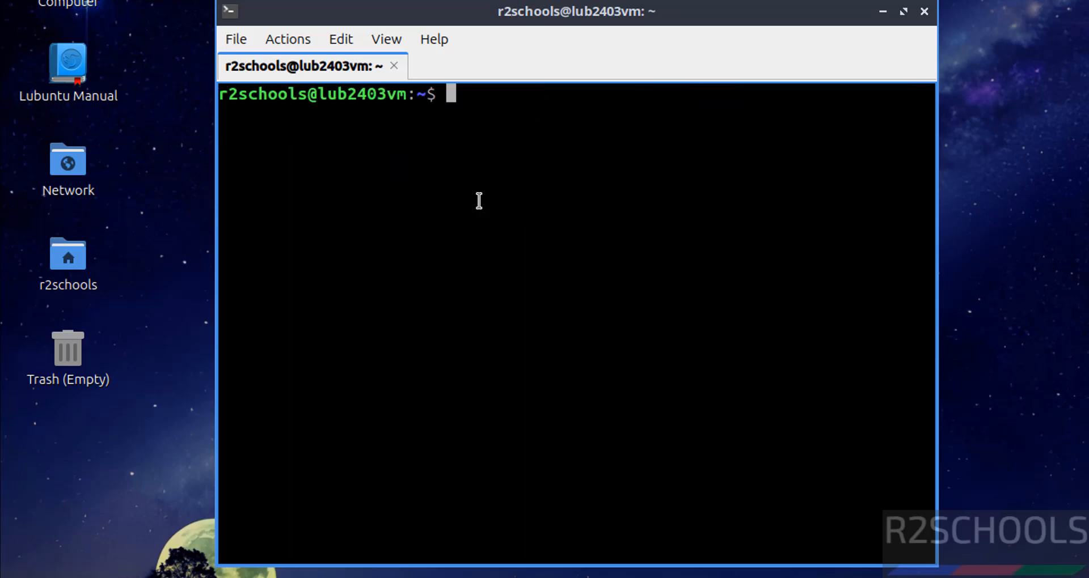
# - Try ifconfig, then use 'ip addr' to find the address 192.168.106.252/24
pyautogui.write('ifconfig')
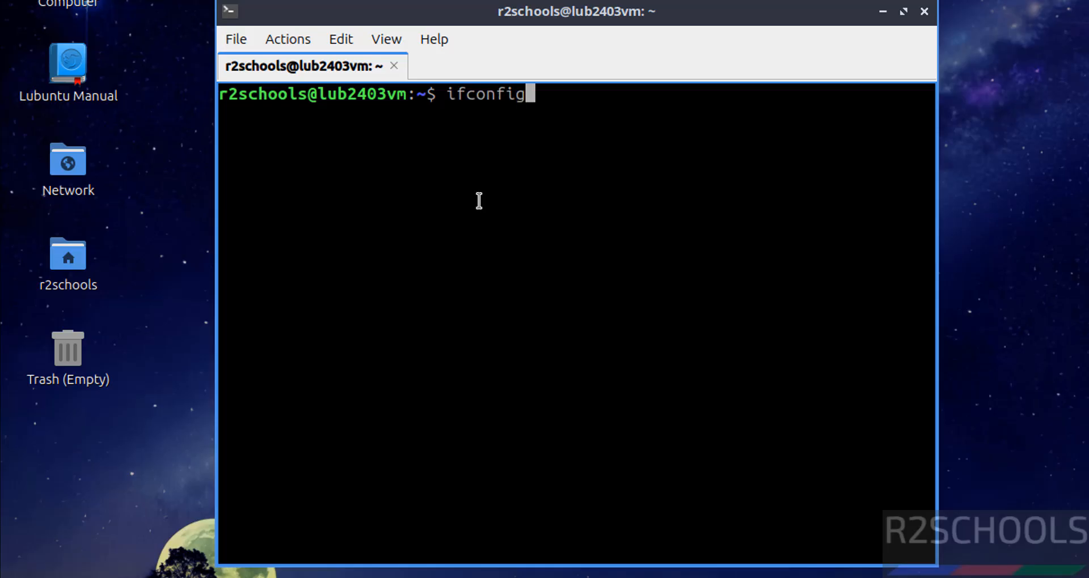
pyautogui.press('Return')
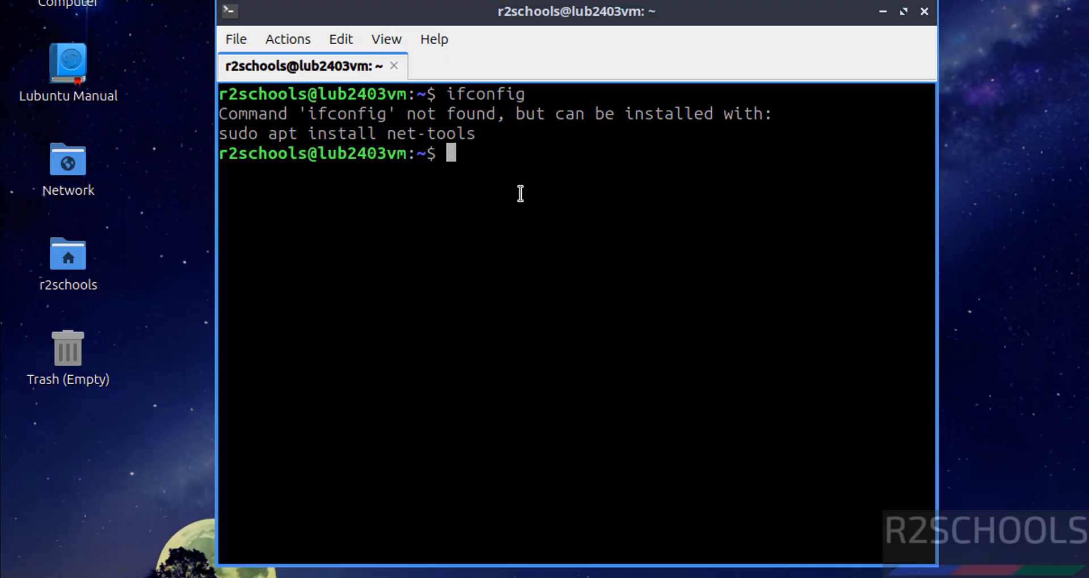
pyautogui.write('ip addr')
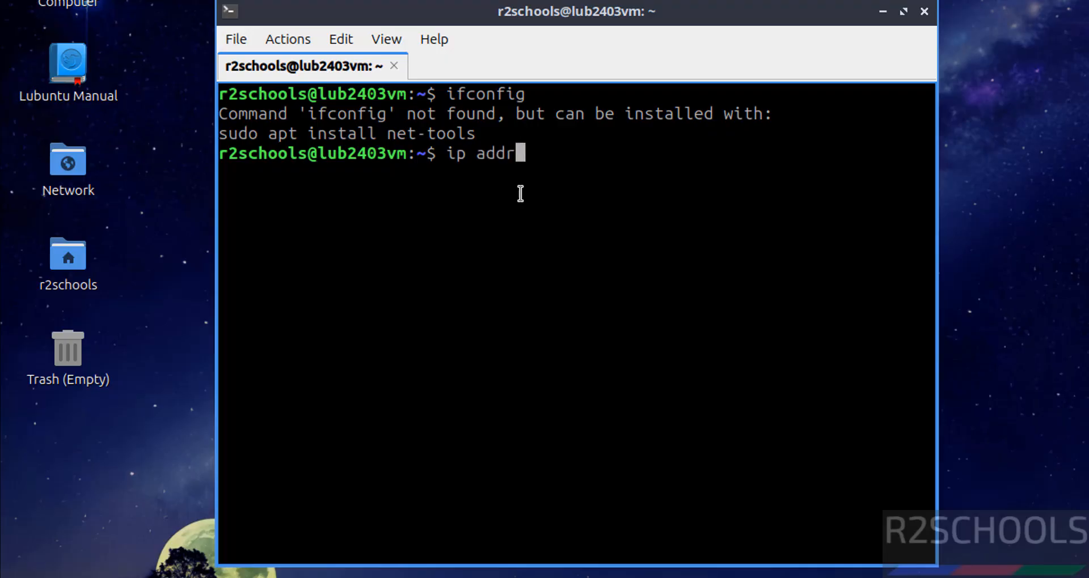
pyautogui.press('Return')
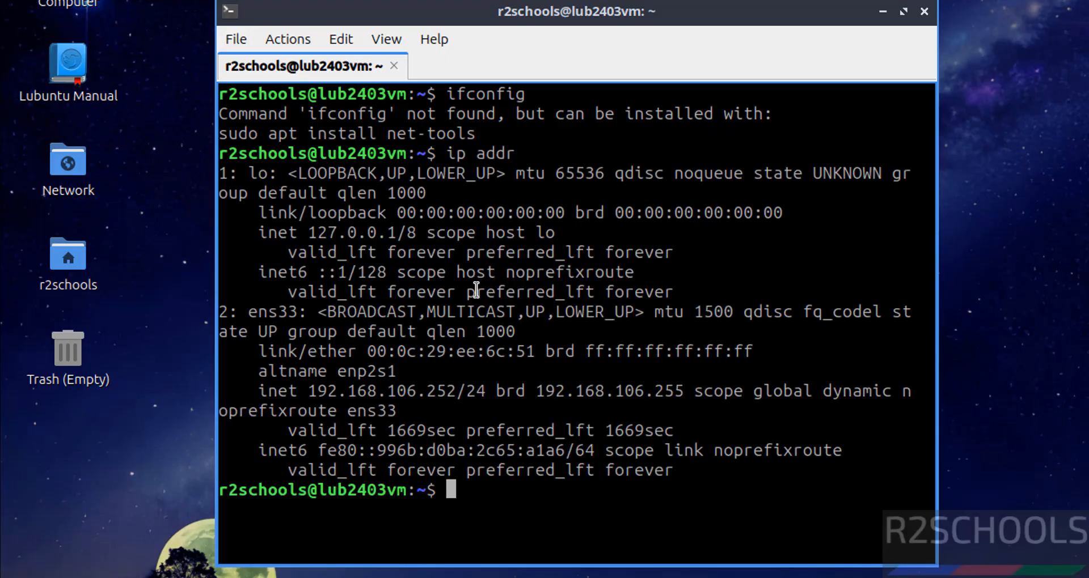
pyautogui.doubleClick(418, 395)
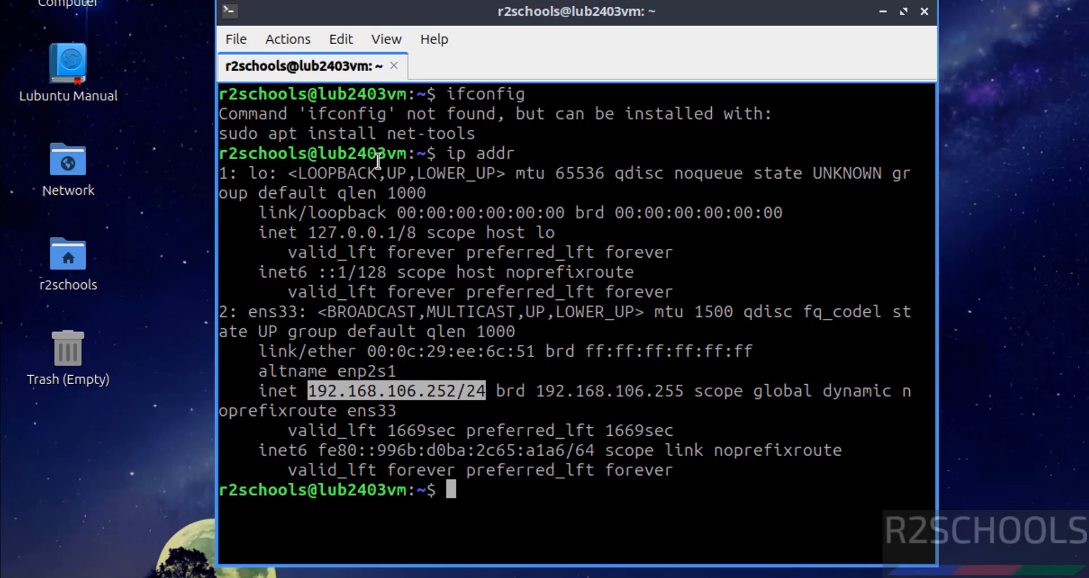
# - Install the net-tools package with 'sudo apt install net-tools', entering the administrator password
pyautogui.write('sudo apt ')
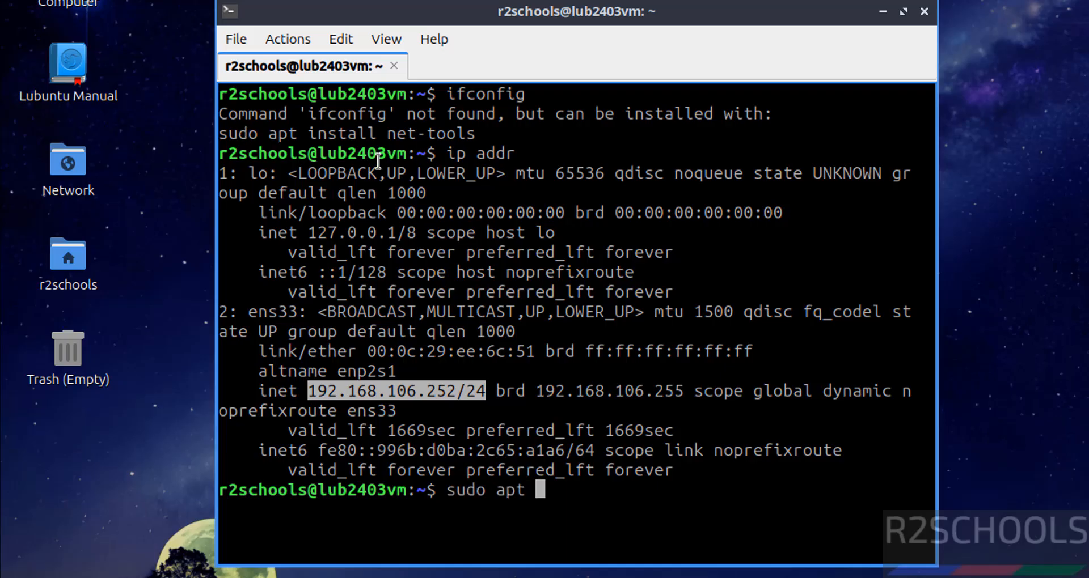
pyautogui.write('install net-tools')
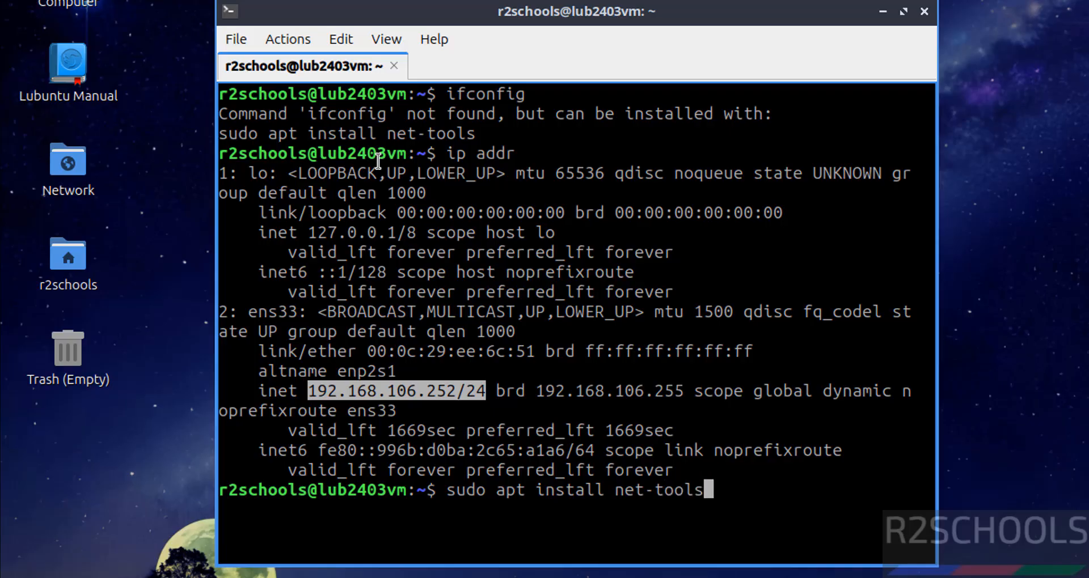
pyautogui.press('Return')
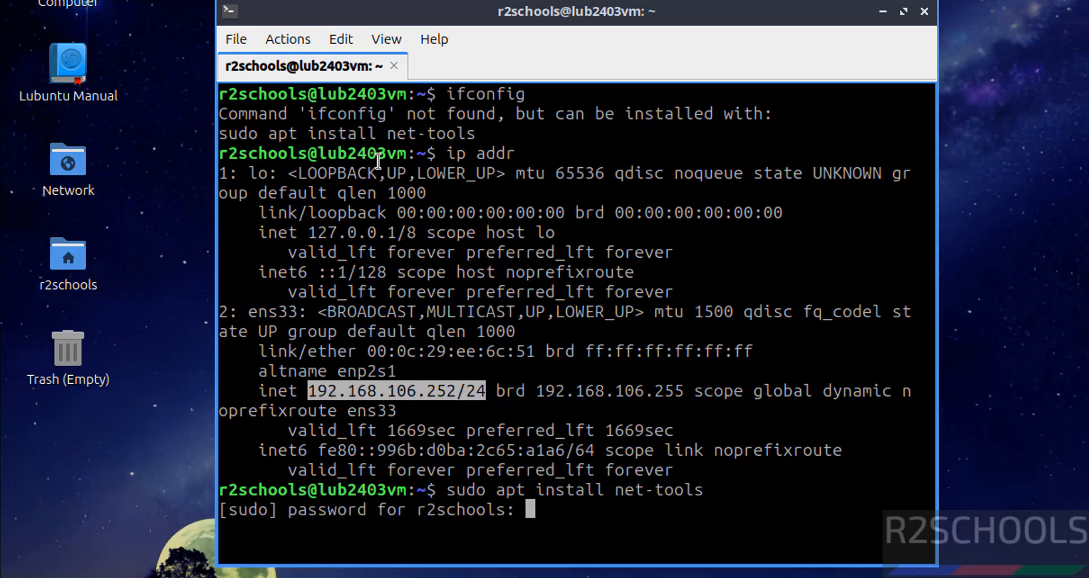
pyautogui.press('Return')
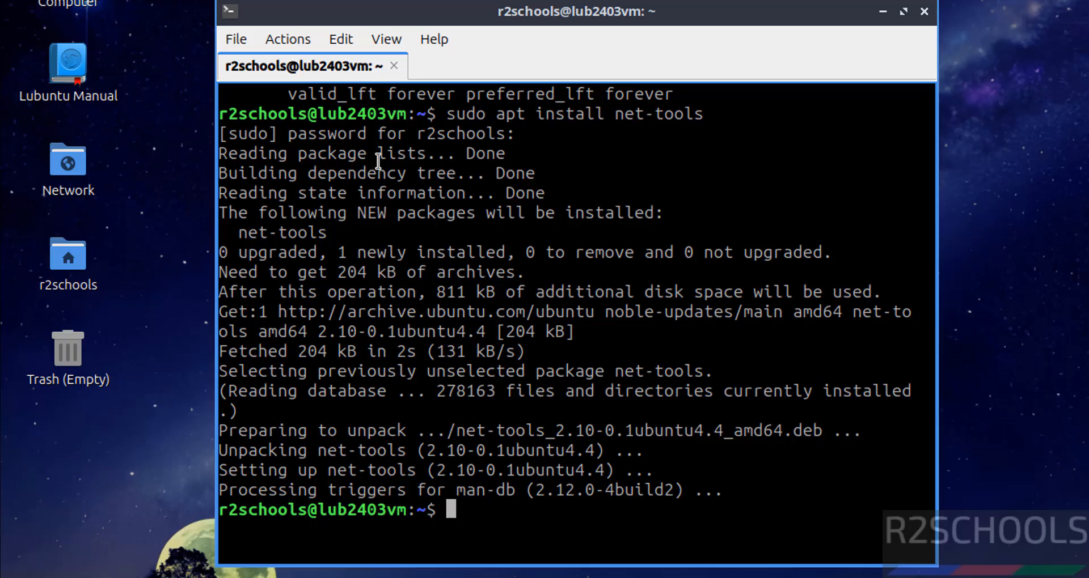
# - Rerun ifconfig to confirm ens33 reports 192.168.106.252, then clear the terminal
pyautogui.write('ifocnfig')
pyautogui.press('Return')
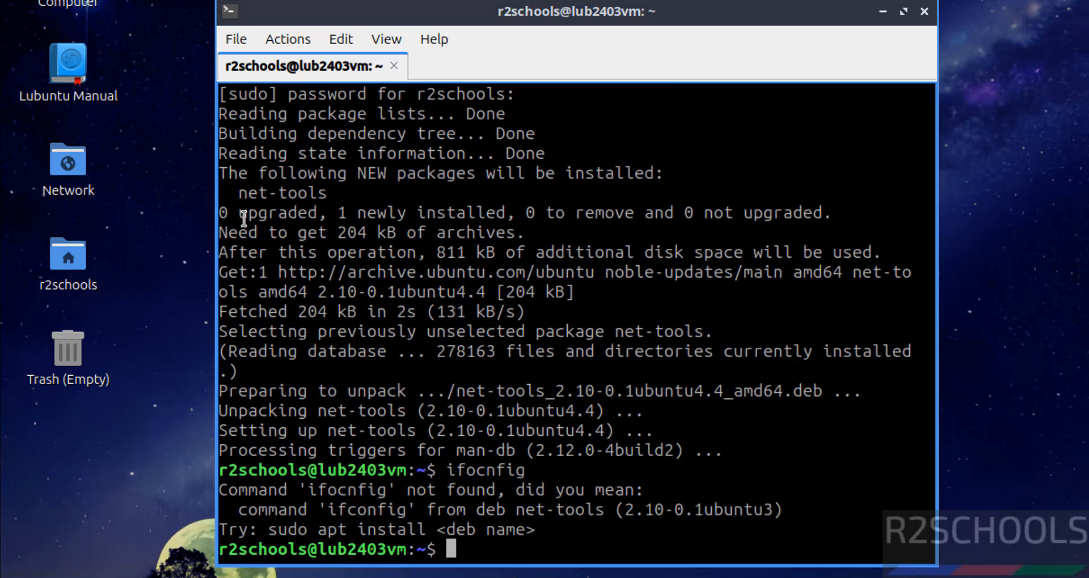
pyautogui.write('ifconfig')
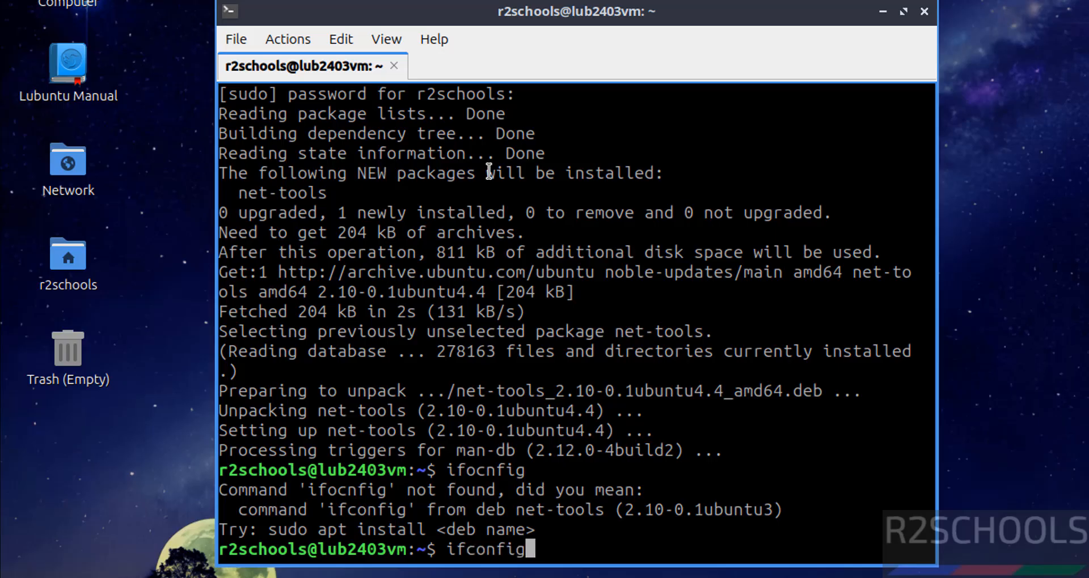
pyautogui.press('Return')
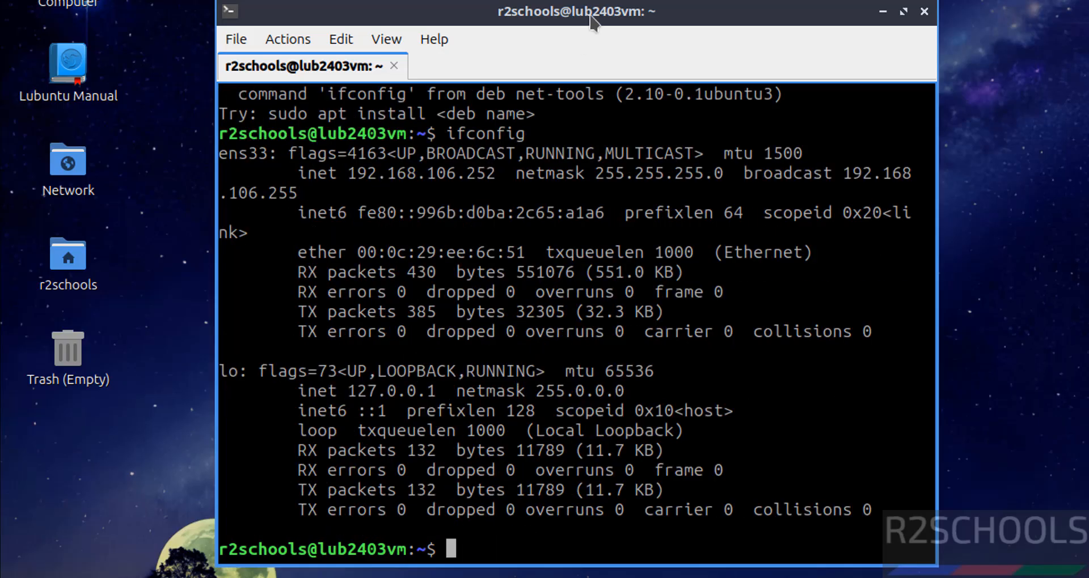
pyautogui.doubleClick(407, 173)
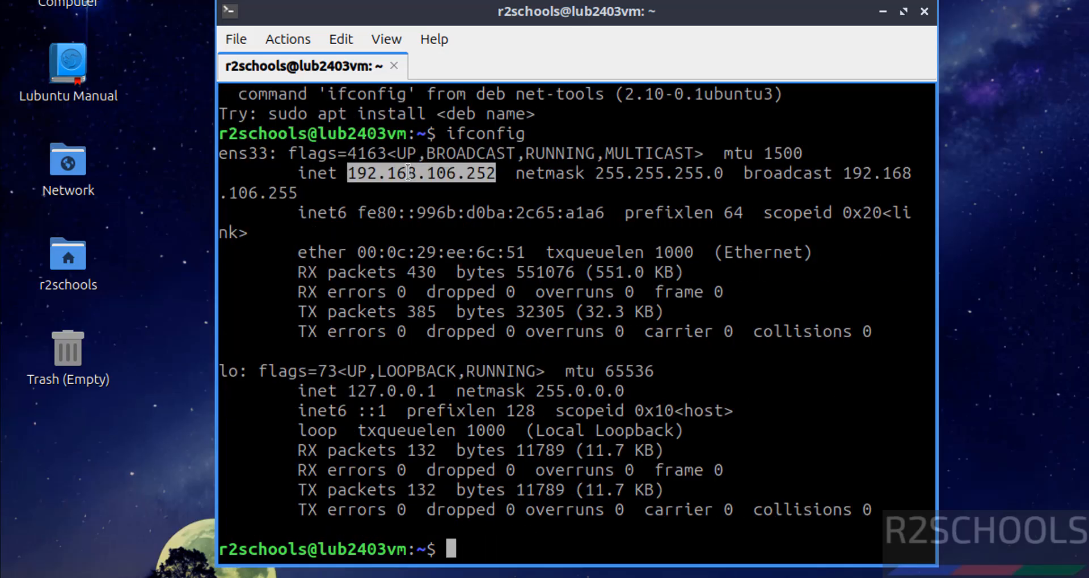
pyautogui.hotkey('ctrl', 'l')
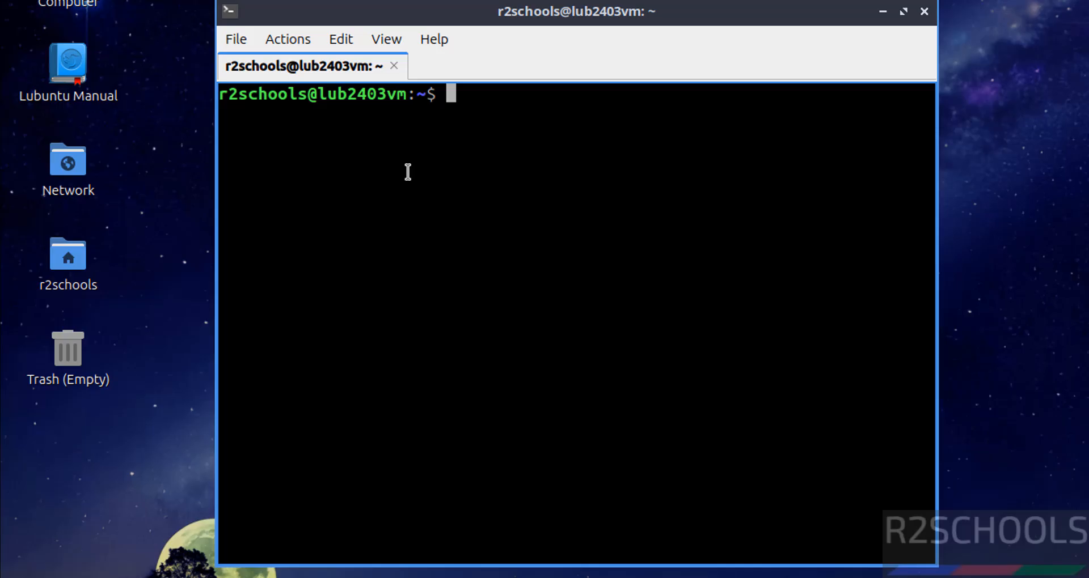
# - Run 'sudo apt update && sudo apt upgrade', which reports 0 packages upgraded
pyautogui.write('sudo apt u')
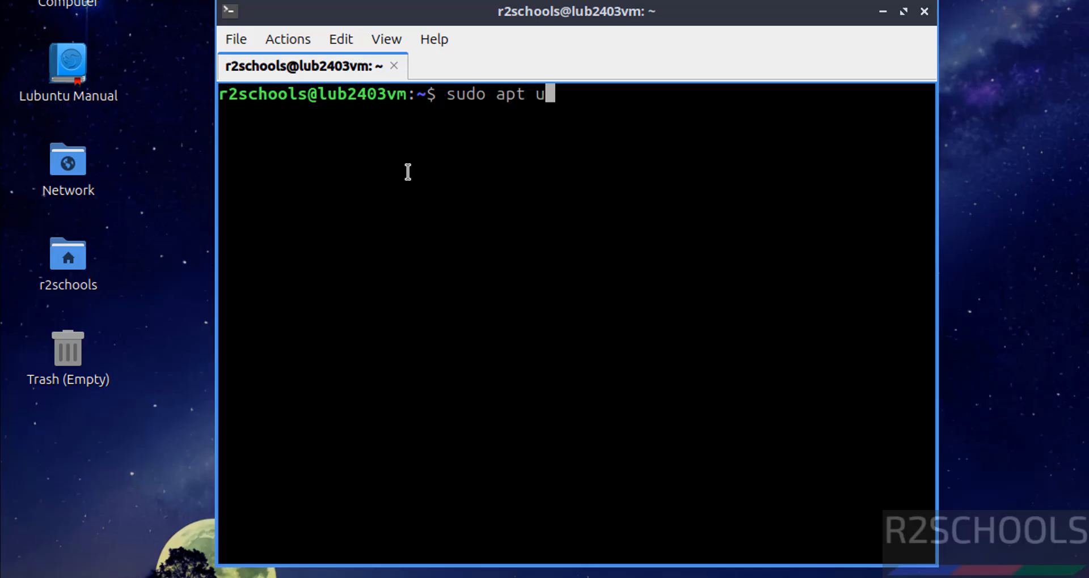
pyautogui.write('pdate && su')
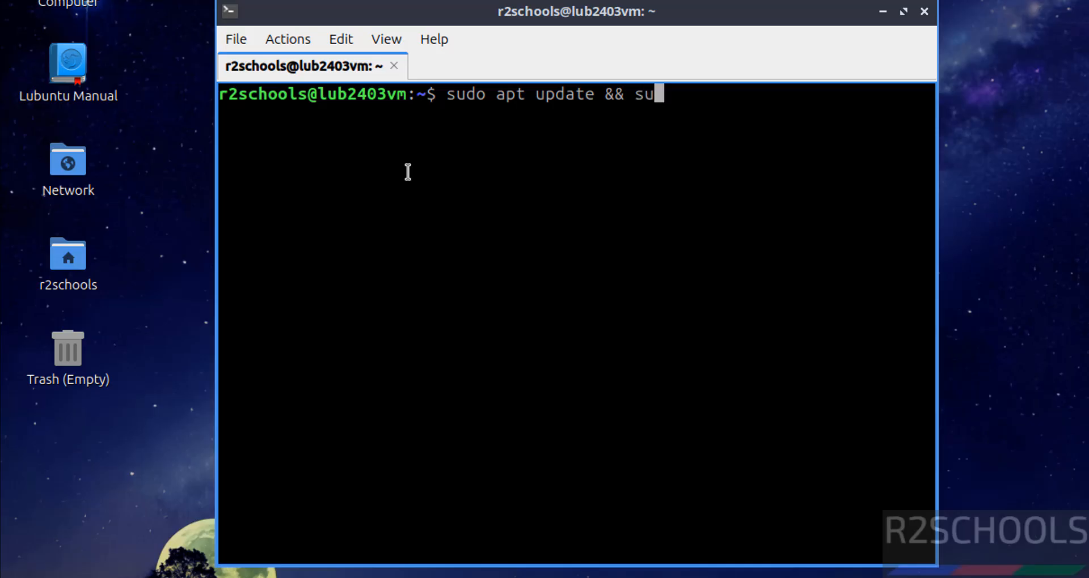
pyautogui.write('do apt upgrade')
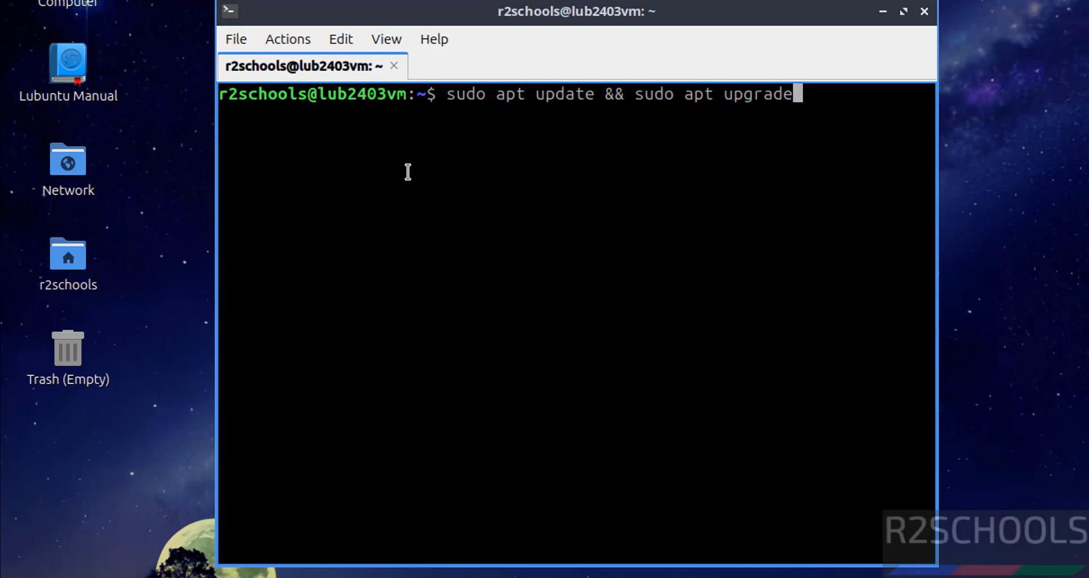
pyautogui.press('Return')
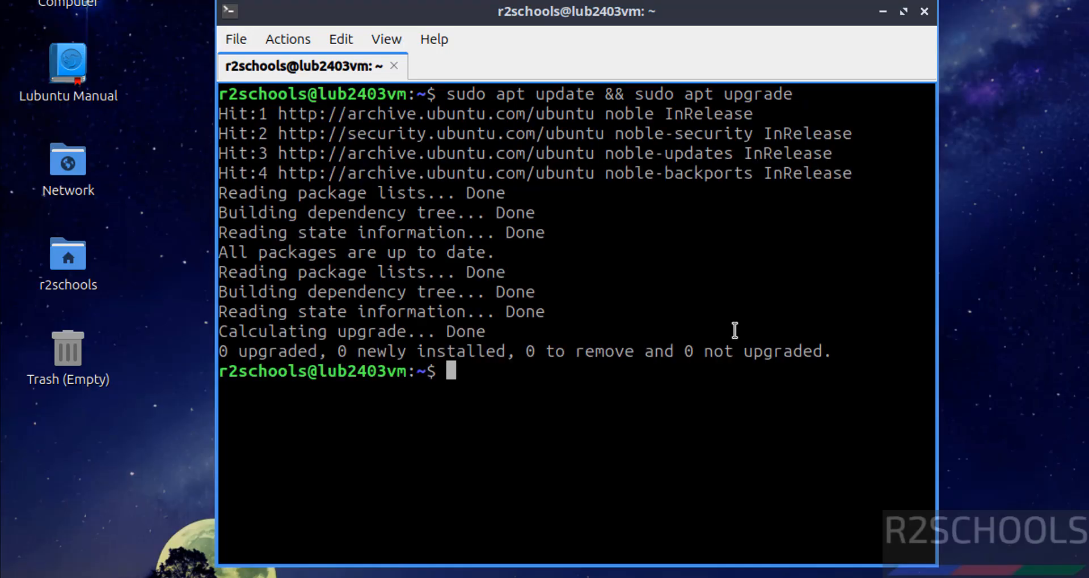